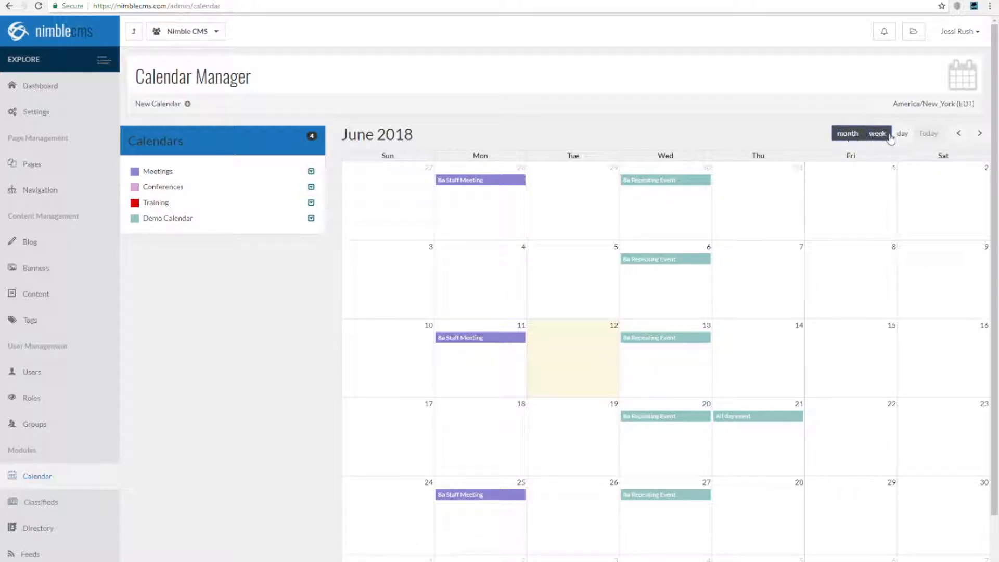
Step: Preview the calendar in week, day and month views, advancing the month view to August 2018
click(877, 134)
click(904, 135)
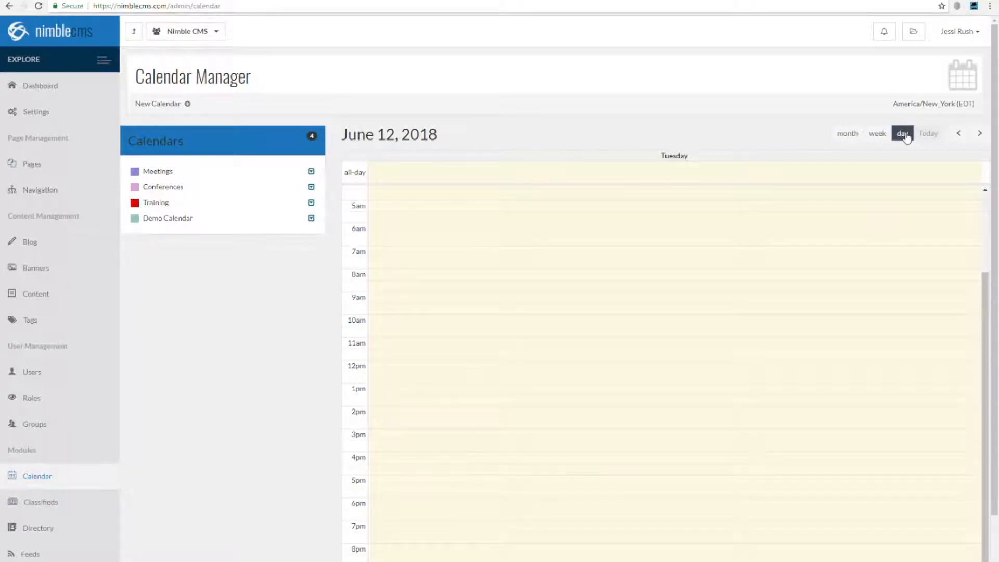
click(847, 133)
click(979, 134)
click(979, 134)
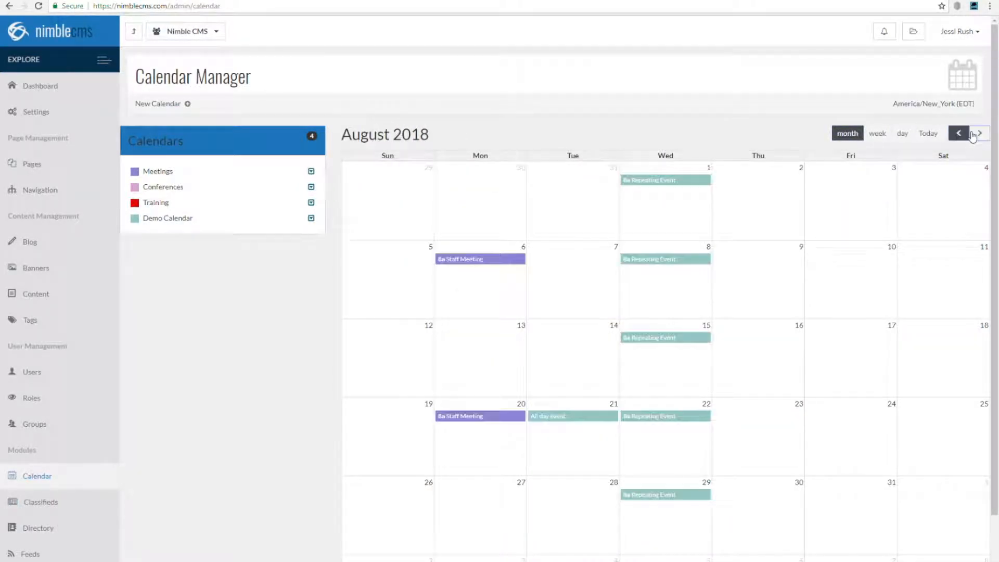
Step: Page forward through the week and day views to August 15, 2018, and return to the current date in month view
click(877, 133)
click(979, 134)
click(979, 134)
click(903, 134)
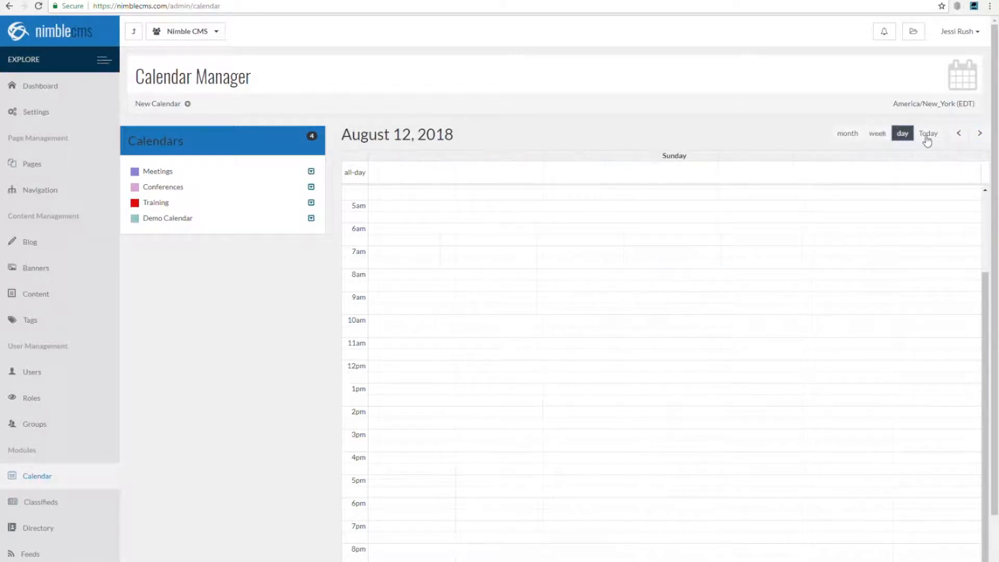
click(979, 134)
click(979, 133)
click(979, 133)
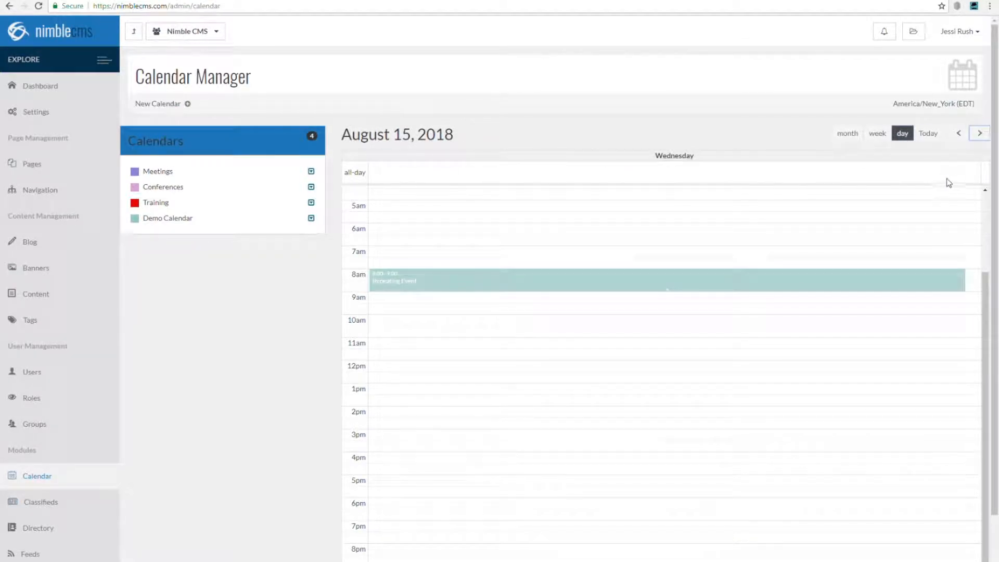
click(934, 136)
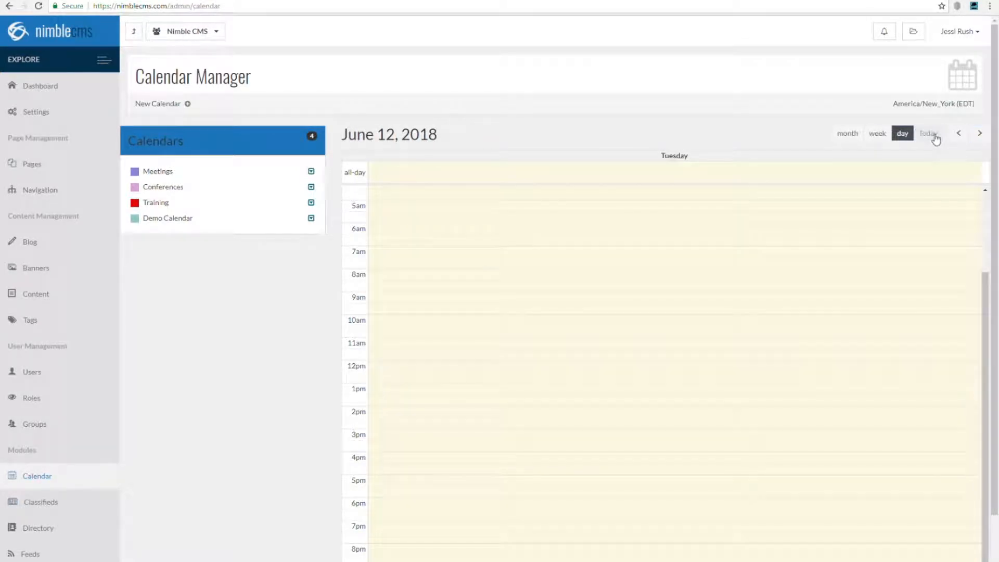
click(856, 136)
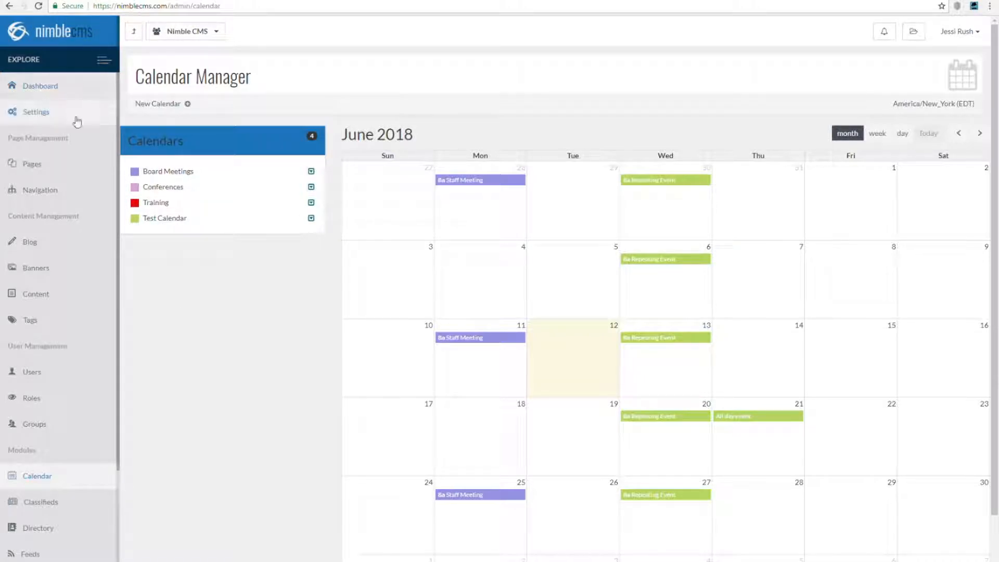
Step: Change the Board Meetings calendar's color to dark blue, hsv(241, 79%, 81%), and reload the page to apply it
click(135, 173)
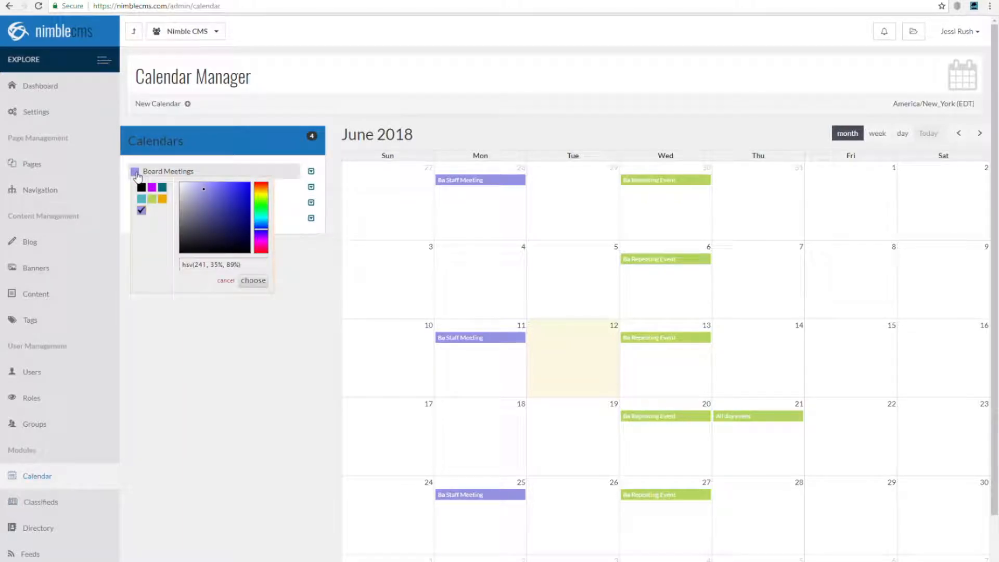
drag(211, 193, 234, 196)
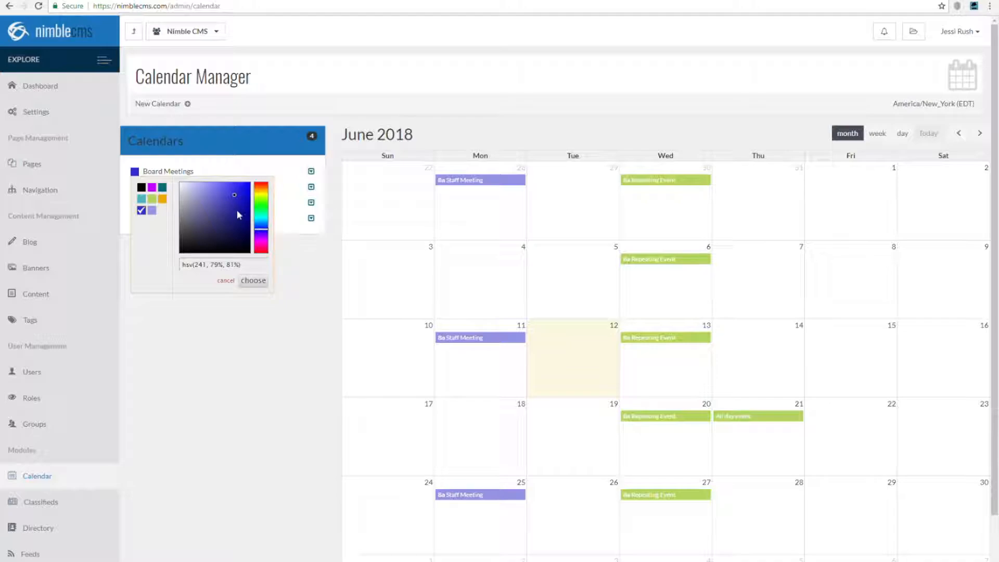
click(253, 280)
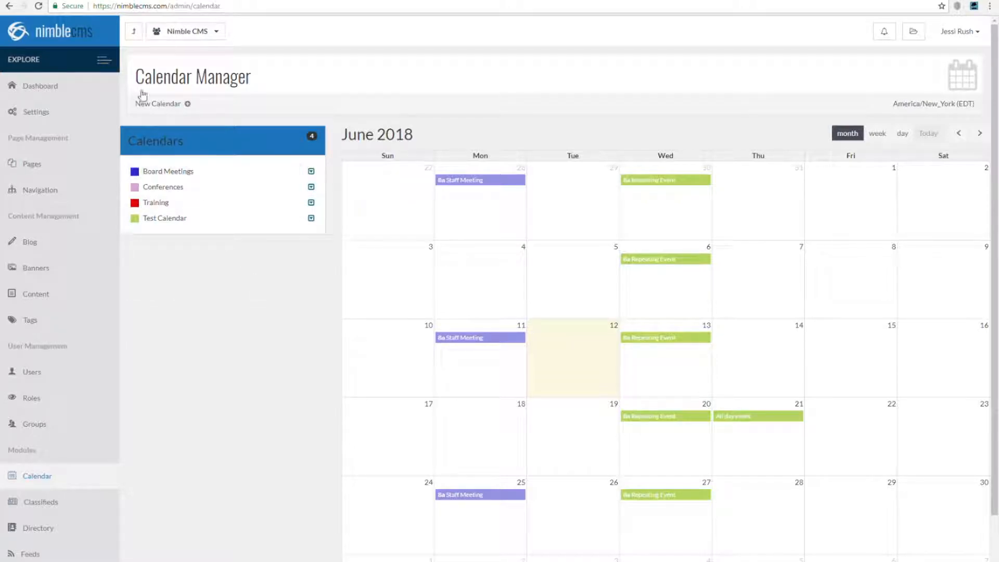
click(40, 5)
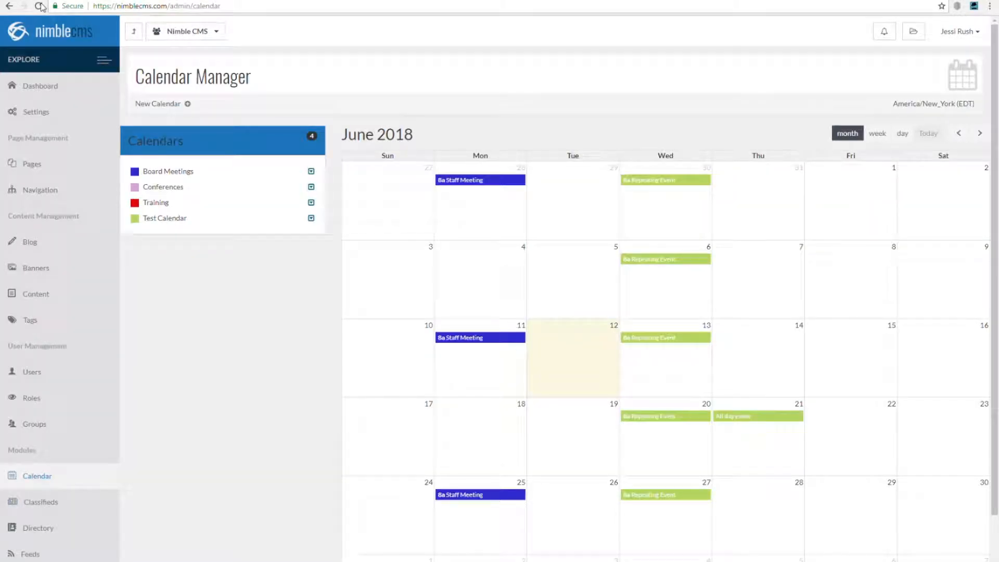
Step: Open the Board Meetings calendar for renaming and save it under the name Board Meetings
click(312, 172)
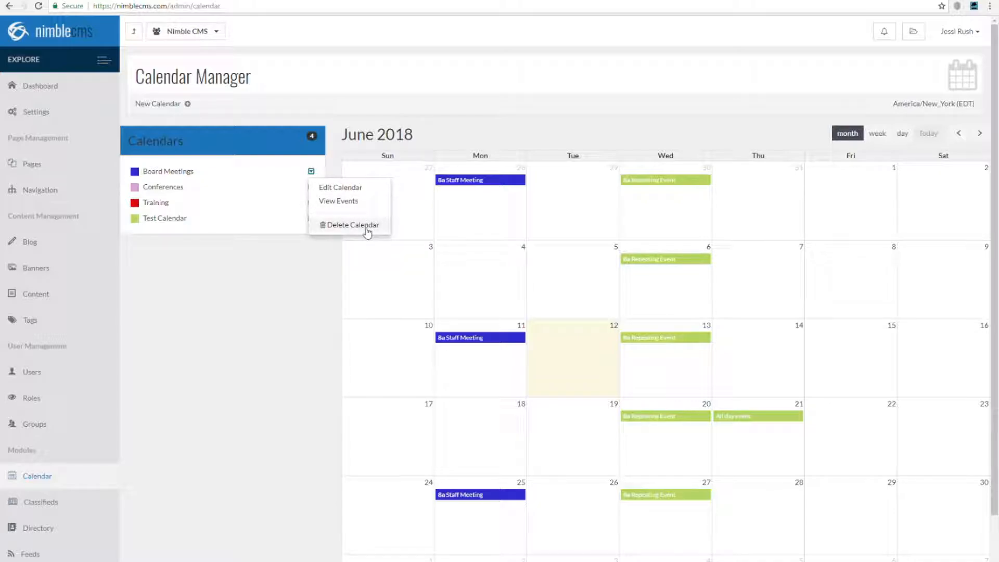
click(362, 191)
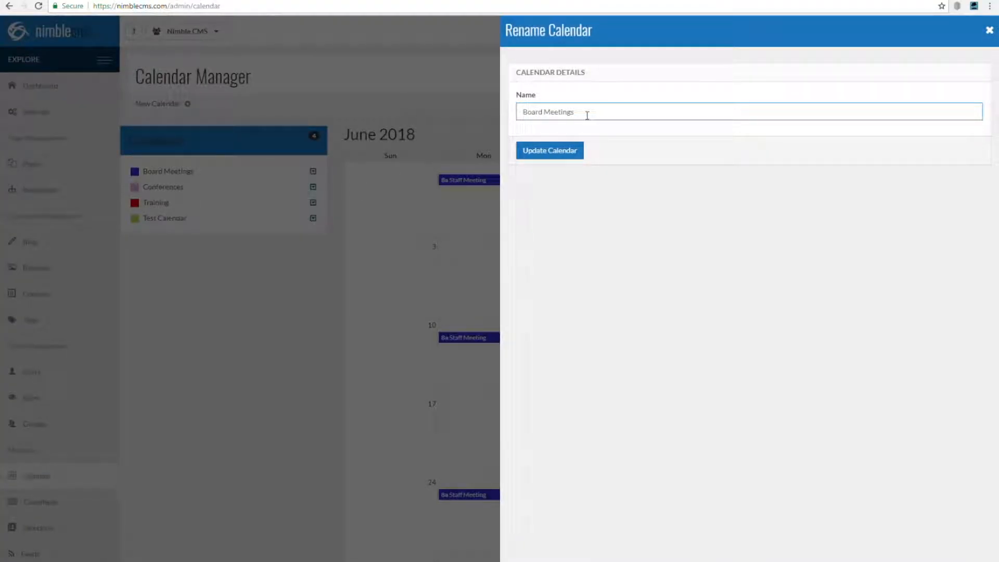
click(571, 151)
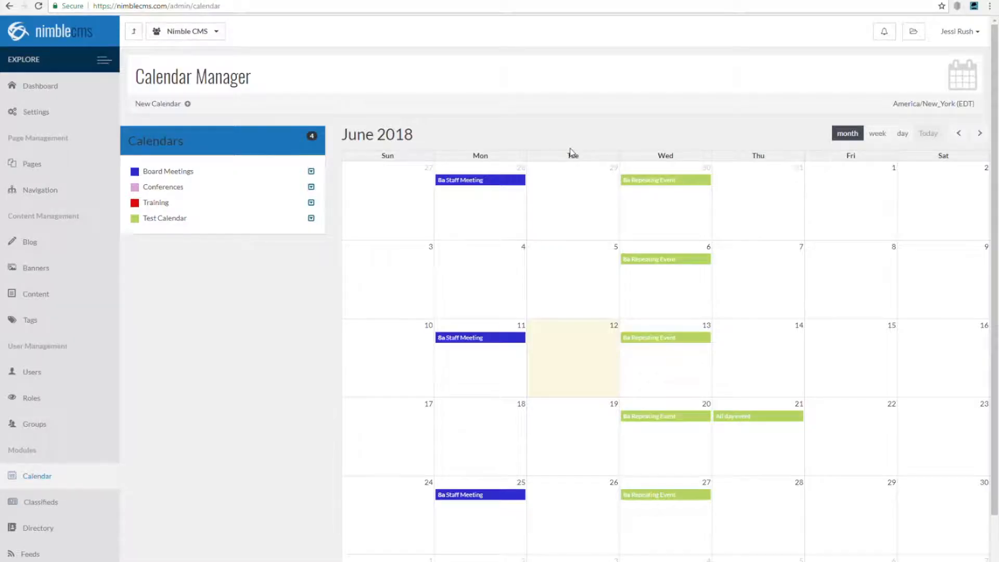
Step: View the list of events in the Board Meetings calendar and return to the calendar overview
click(313, 172)
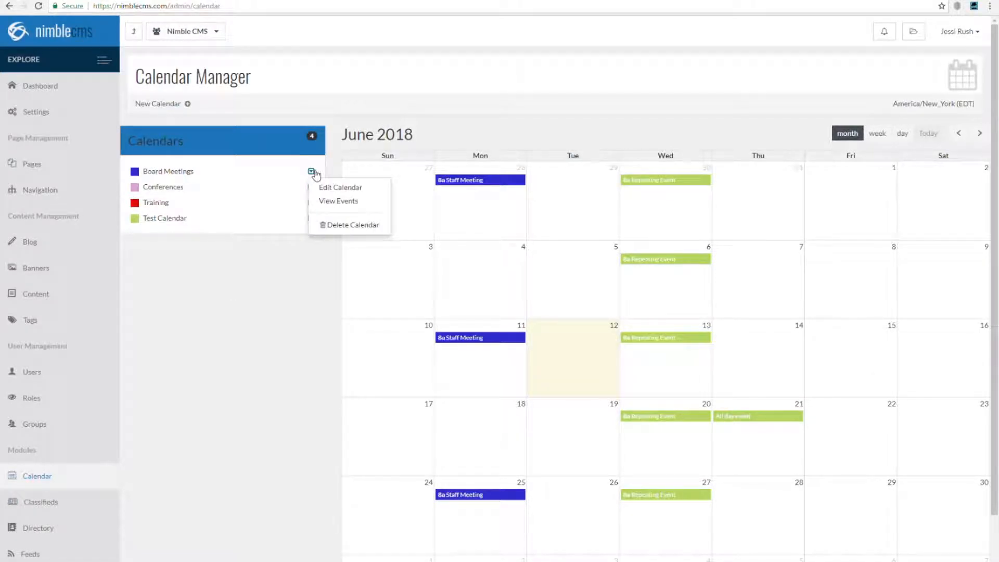
click(331, 206)
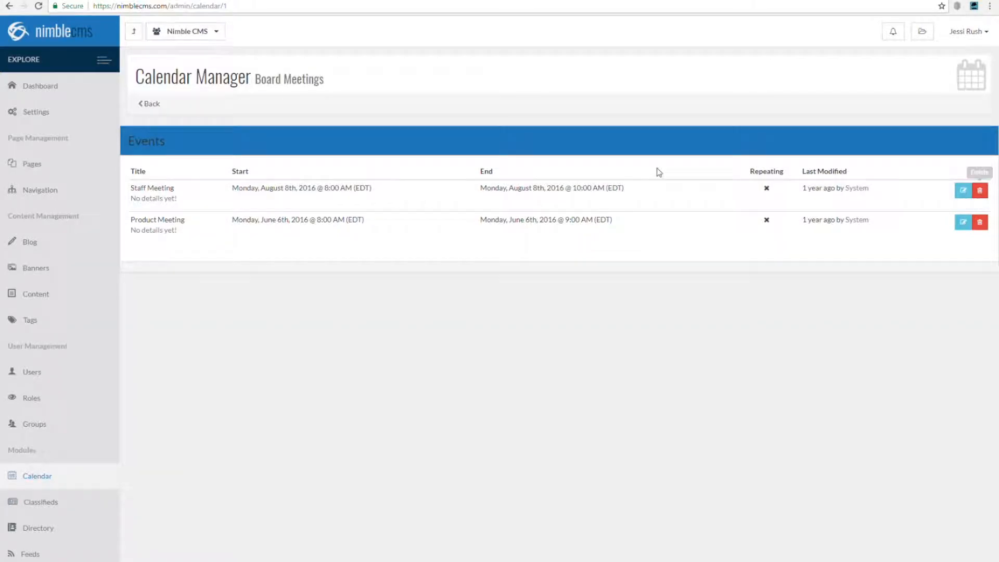
click(147, 104)
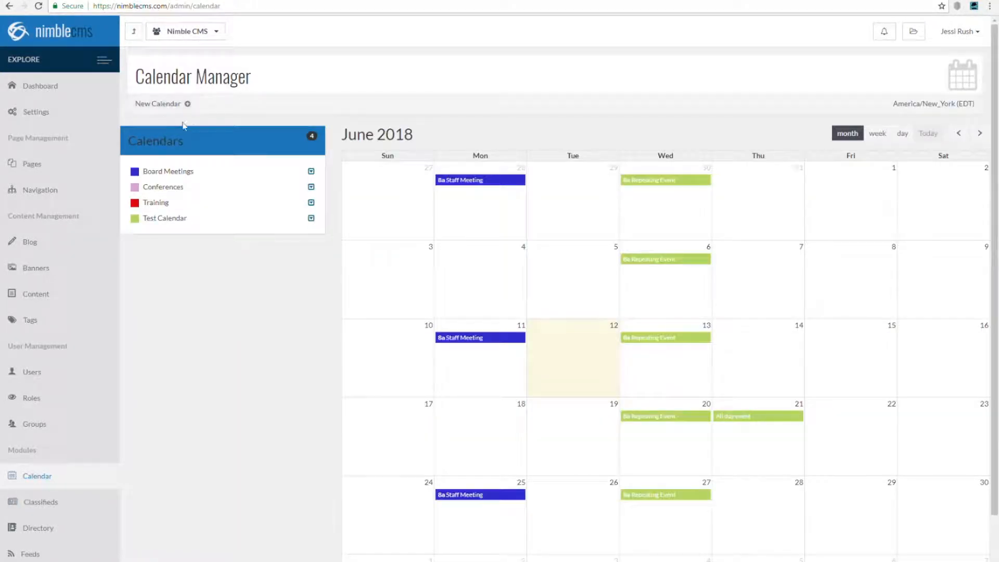
click(312, 172)
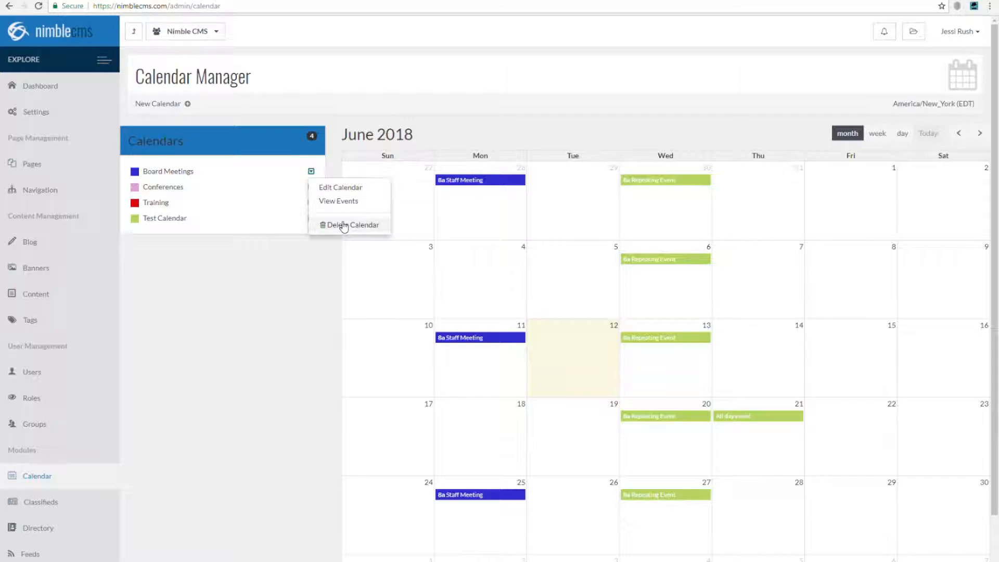
click(263, 296)
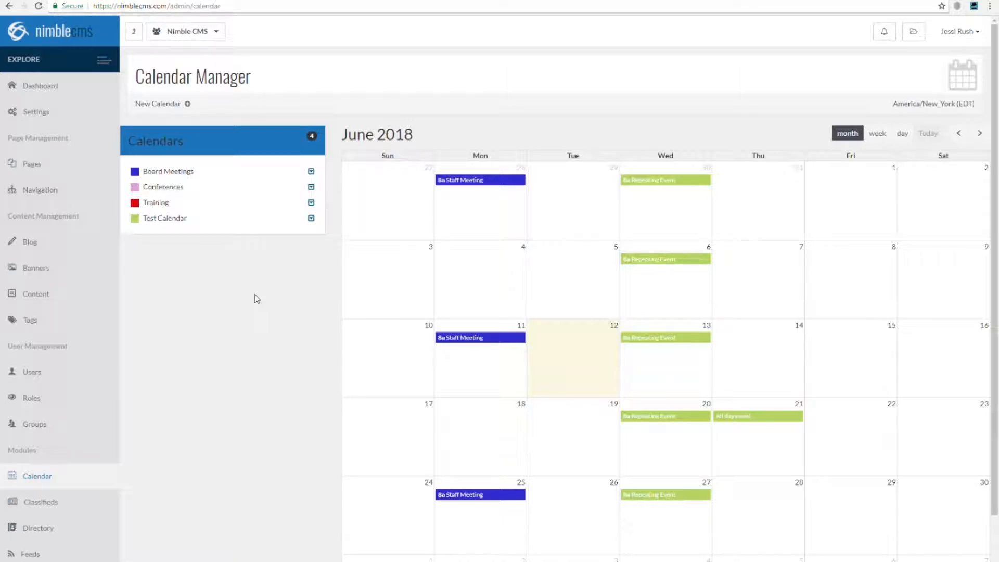
Step: Create a new calendar named Board Meetings
click(179, 104)
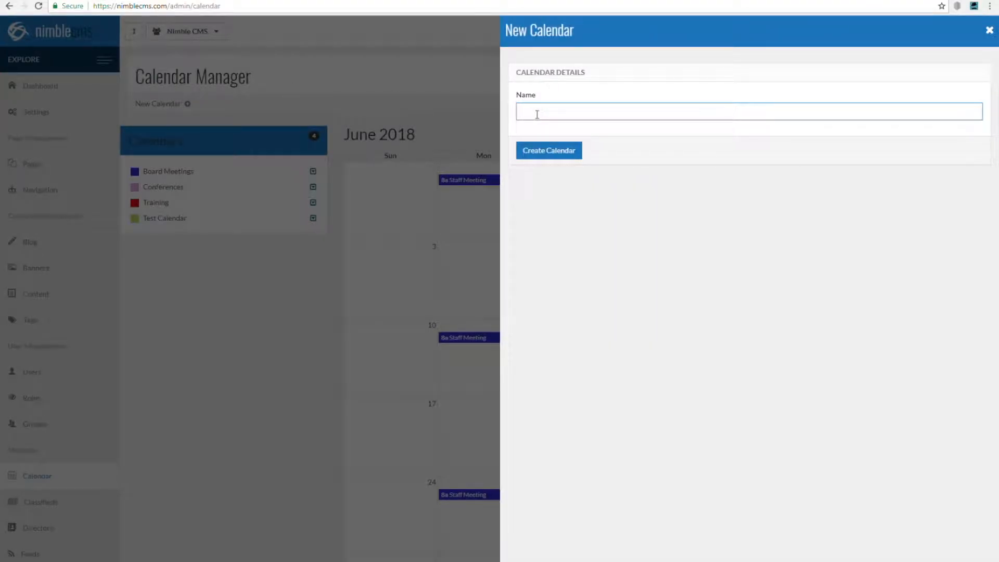
click(541, 114)
click(544, 129)
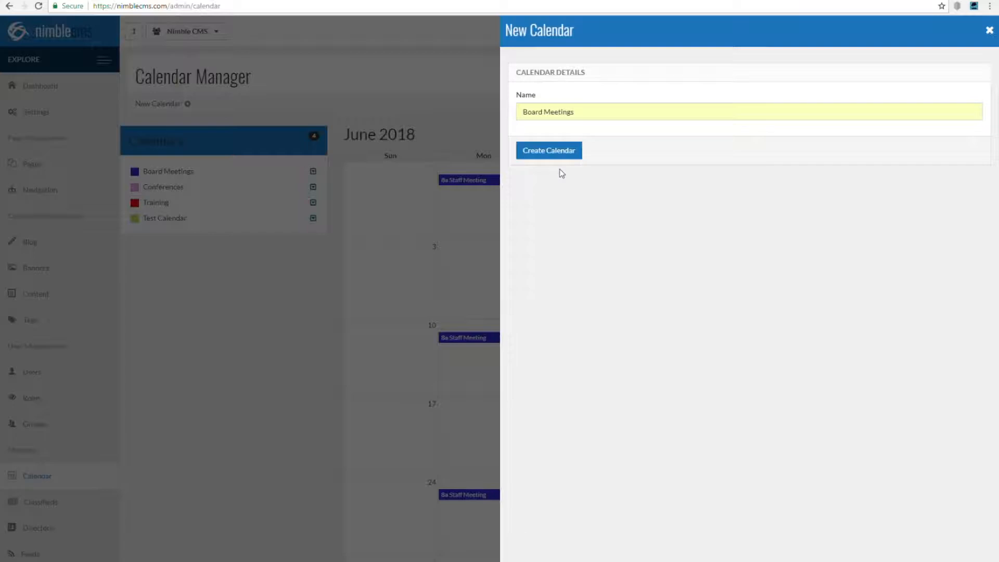
click(557, 152)
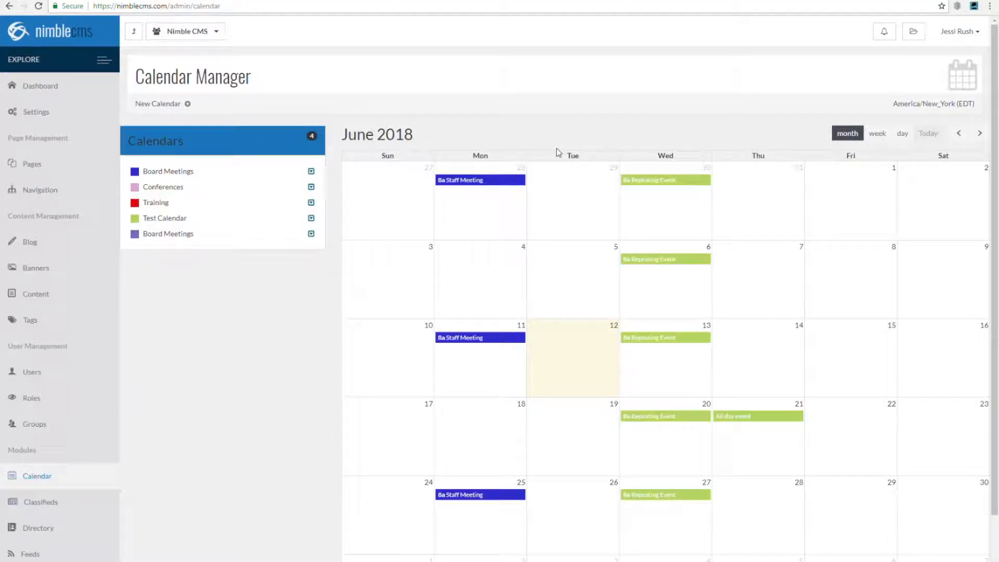
Step: Set the color of the newly added Board Meetings calendar to the preset orange
click(140, 239)
click(163, 261)
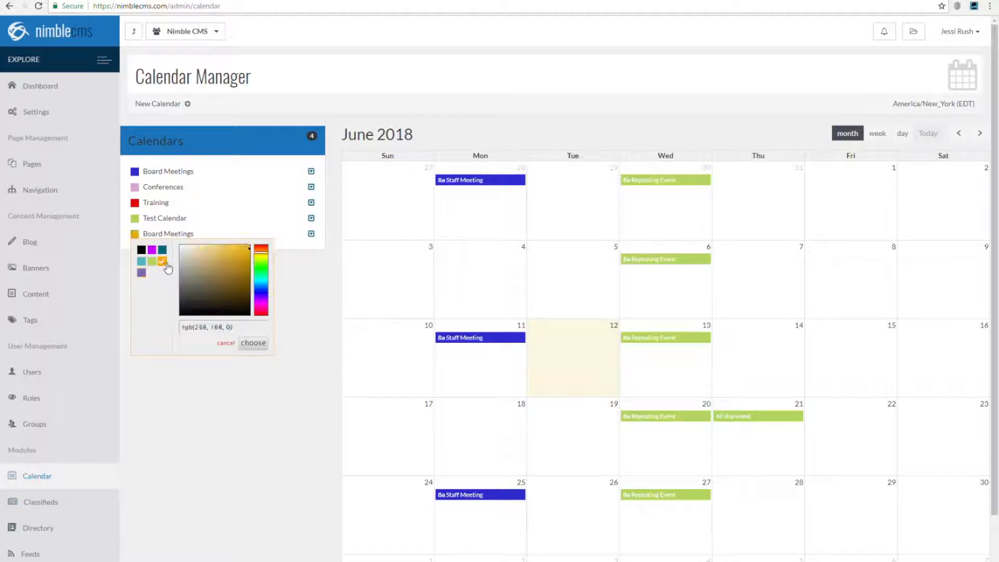
click(254, 345)
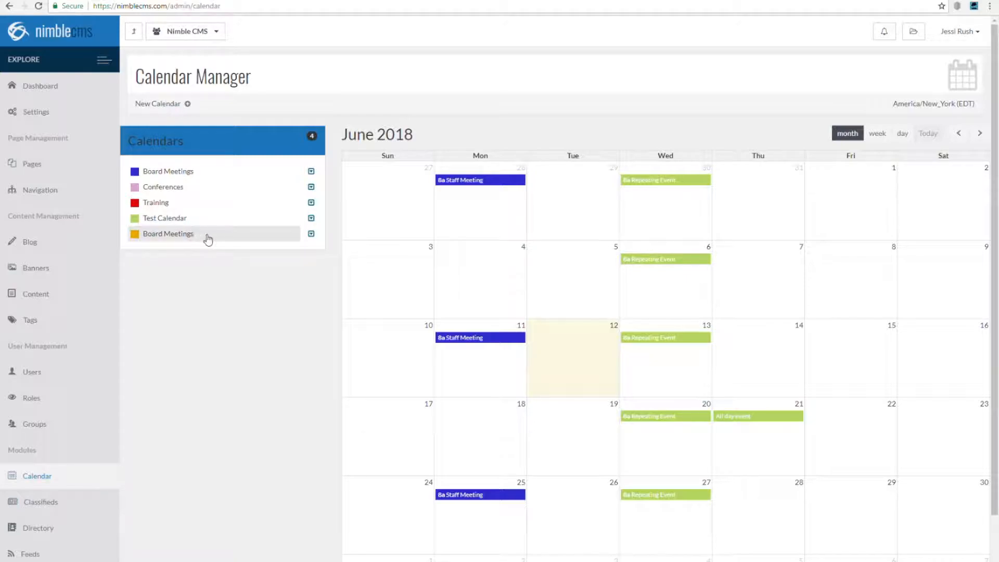
Step: Start a new event on August 10, 2018, titled "Board Meeting", with Network Technology Solutions, LLC as its location
click(980, 133)
click(979, 133)
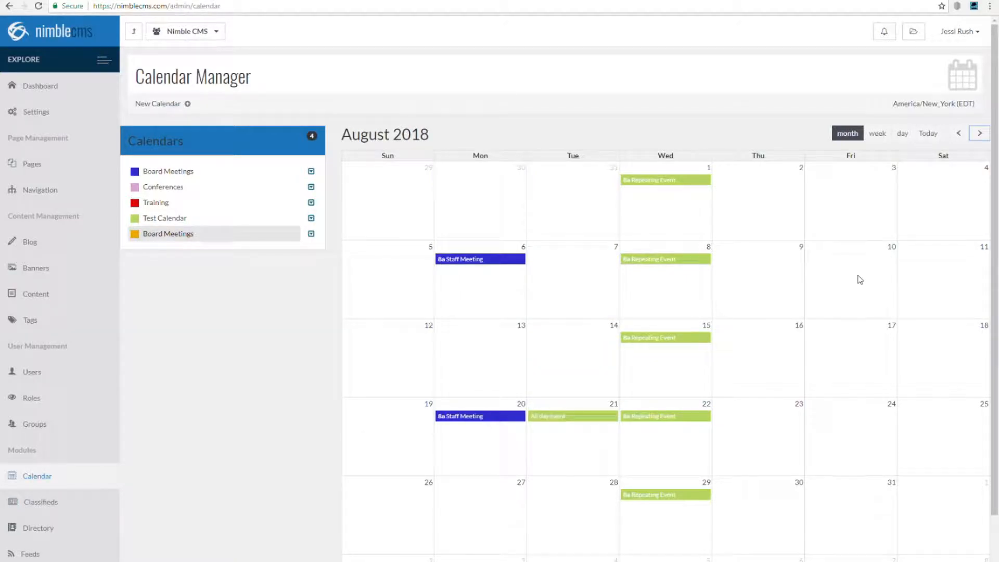
click(848, 274)
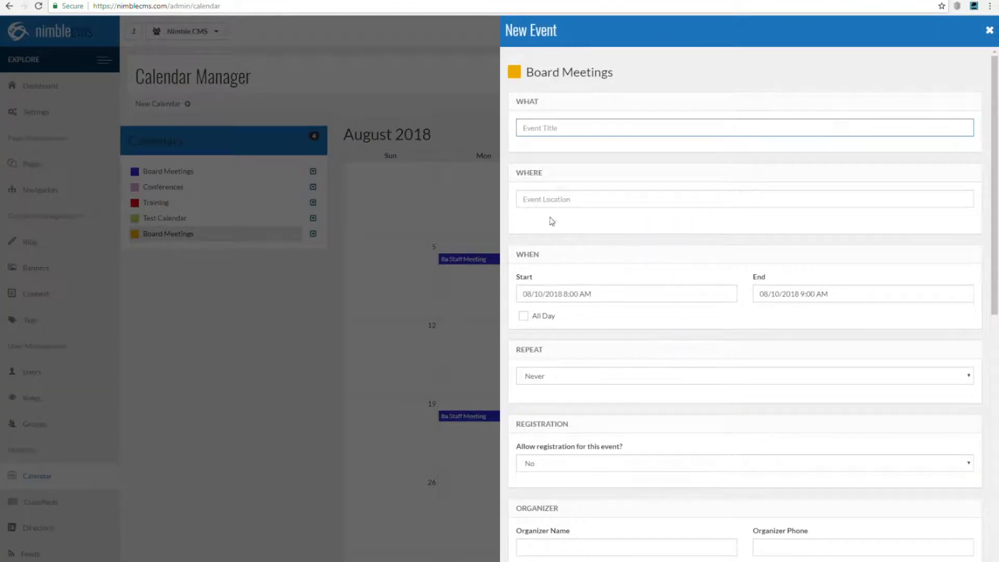
text(Board Meeting)
click(609, 201)
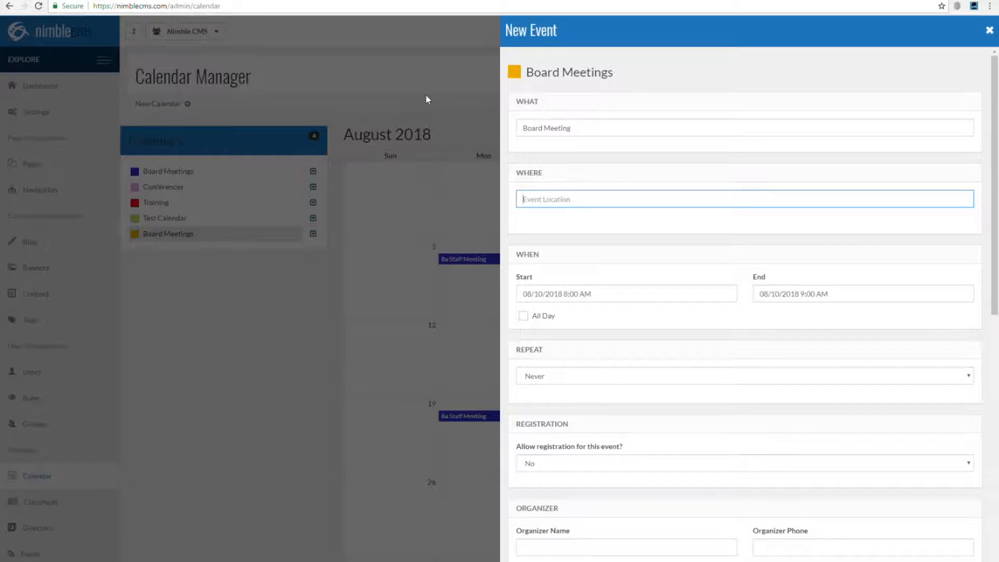
text(Network Technology Solutions, LLC, East Jackson Street, Thomasville, GA, USA)
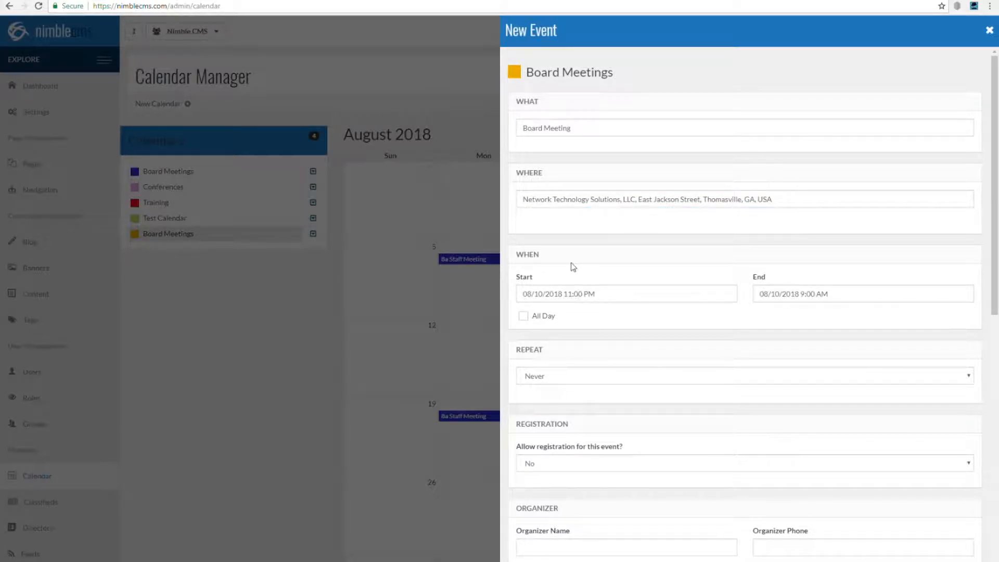
Step: Set the event to run from 11:00 AM to 12:00 PM on 08/10/2018, leaving All Day off
click(586, 298)
click(769, 370)
click(524, 318)
scroll(580, 247, down, 2)
scroll(580, 248, up, 2)
scroll(607, 305, down, 2)
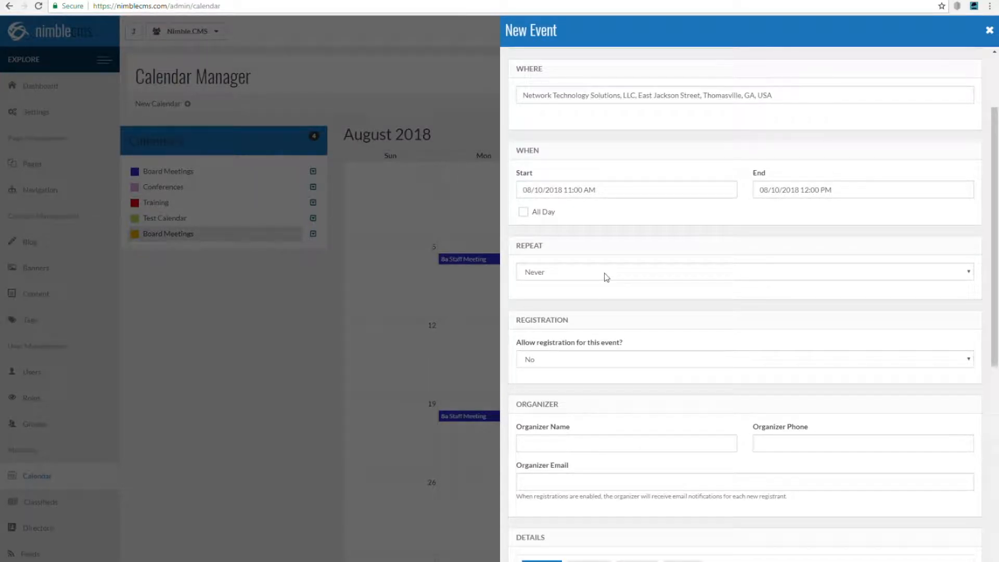
Step: Make the event repeat monthly, every month, until 09/10/2018
click(606, 277)
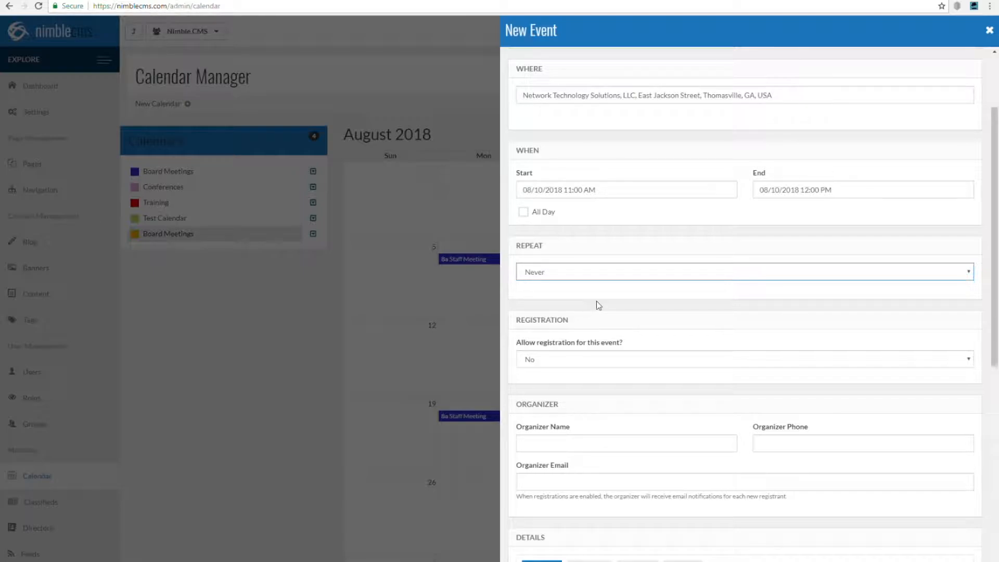
click(555, 307)
click(550, 315)
click(552, 328)
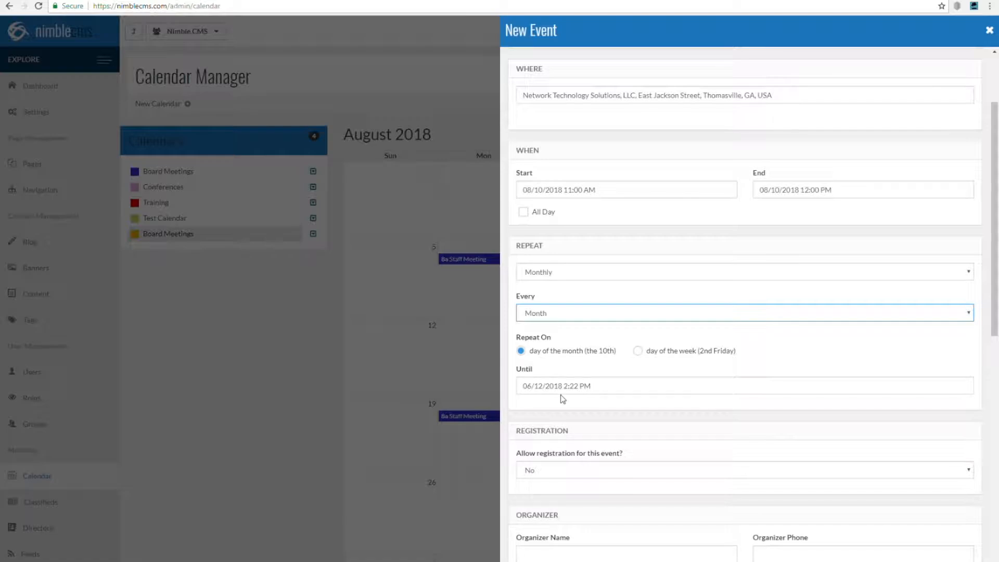
click(612, 390)
Step: Allow registration for the event and enable payments for it
scroll(724, 331, down, 3)
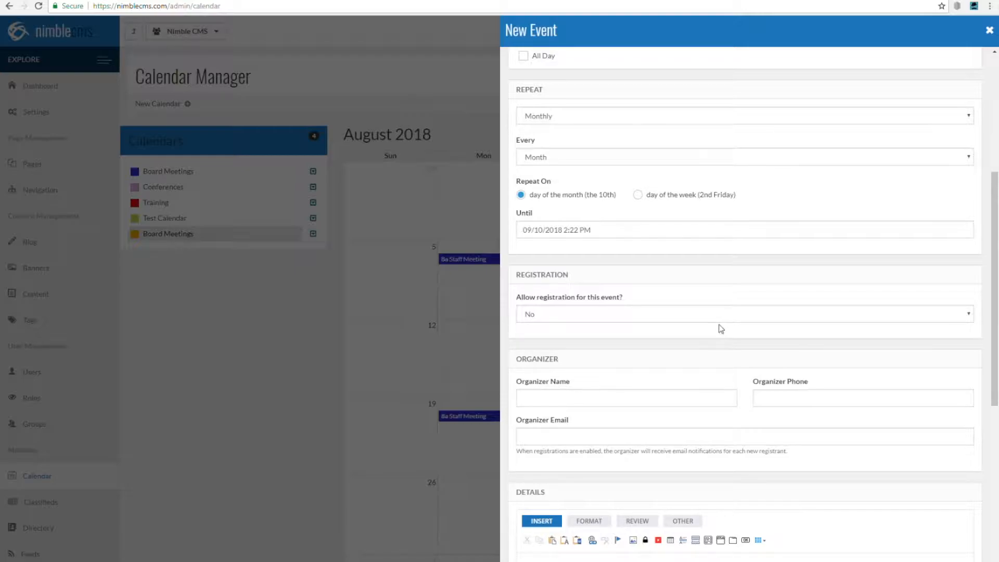
click(697, 315)
click(693, 333)
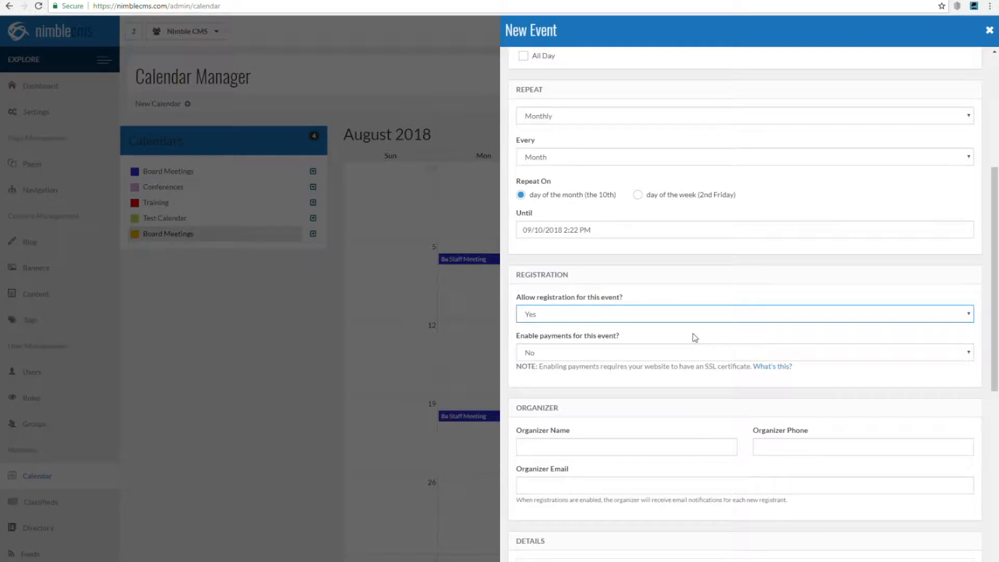
click(686, 337)
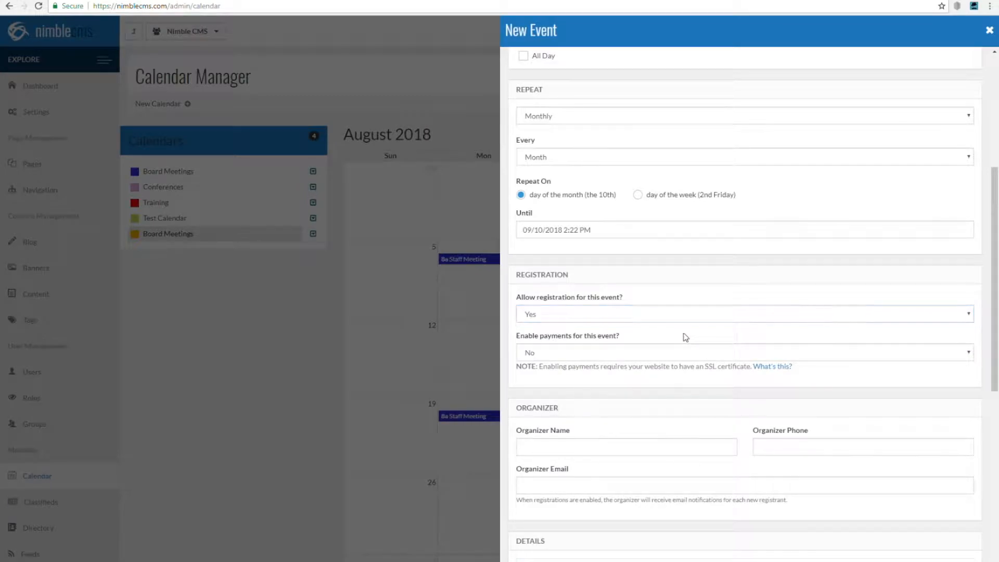
click(666, 356)
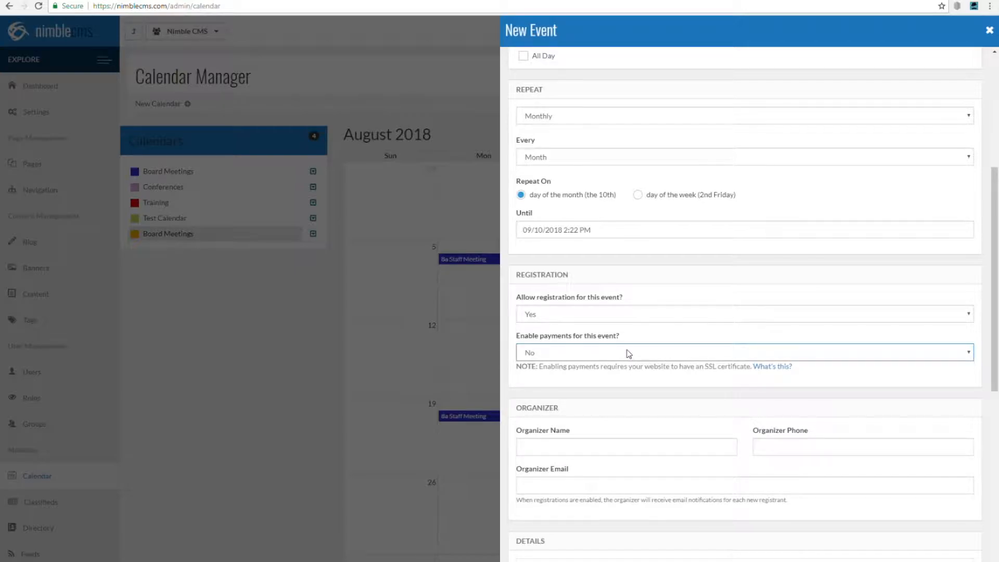
click(629, 378)
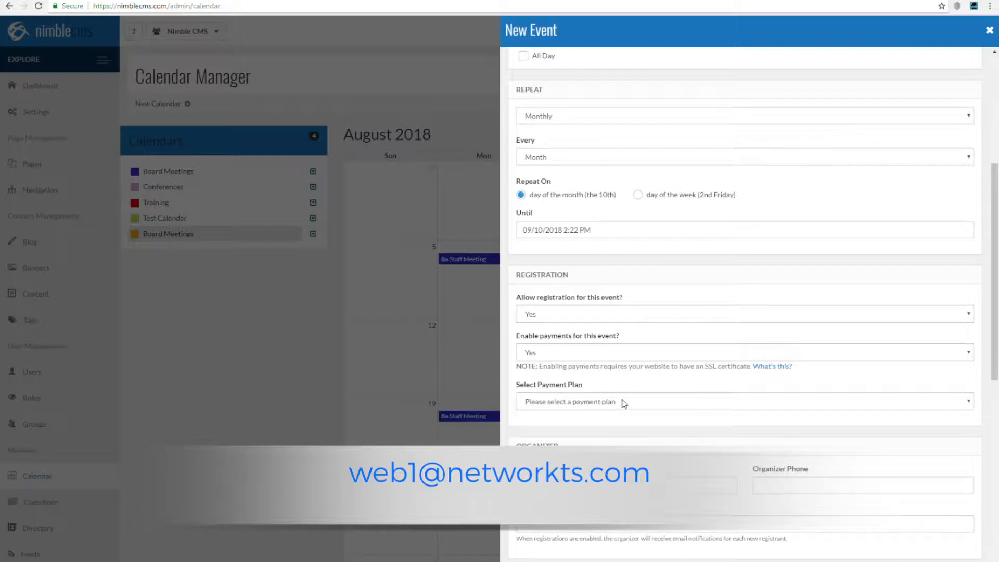
Step: Fill in the organizer's name, phone and email, add the details text "Here are the details for this event.", and create the event
scroll(624, 404, down, 3)
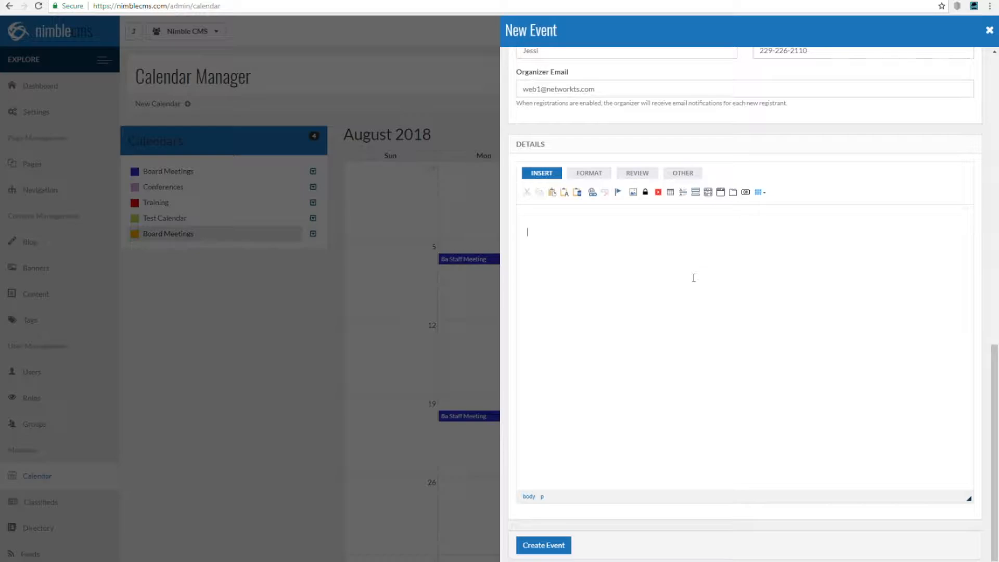
click(552, 548)
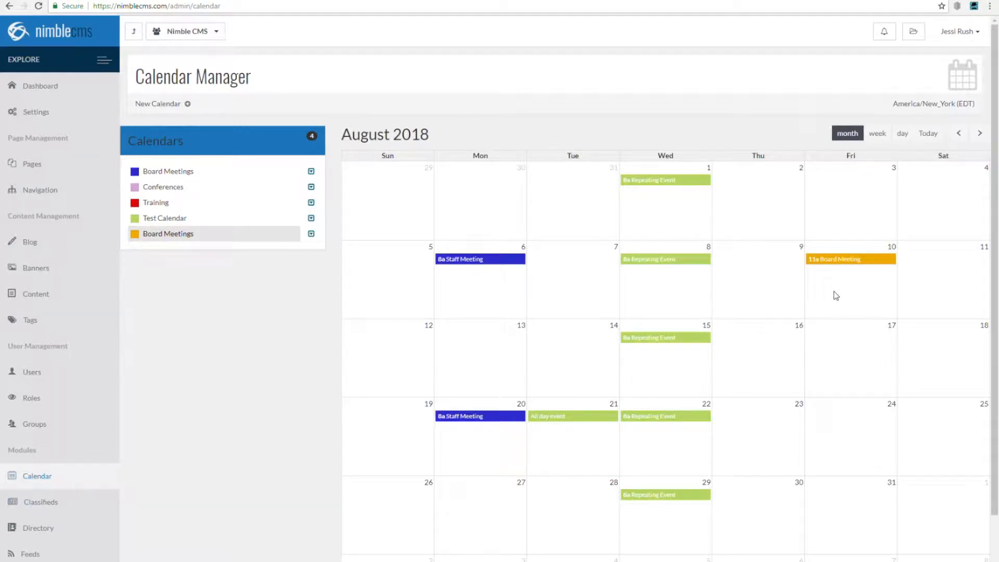
Step: Open the repeating August 10 Board Meeting for editing all of its events
click(850, 261)
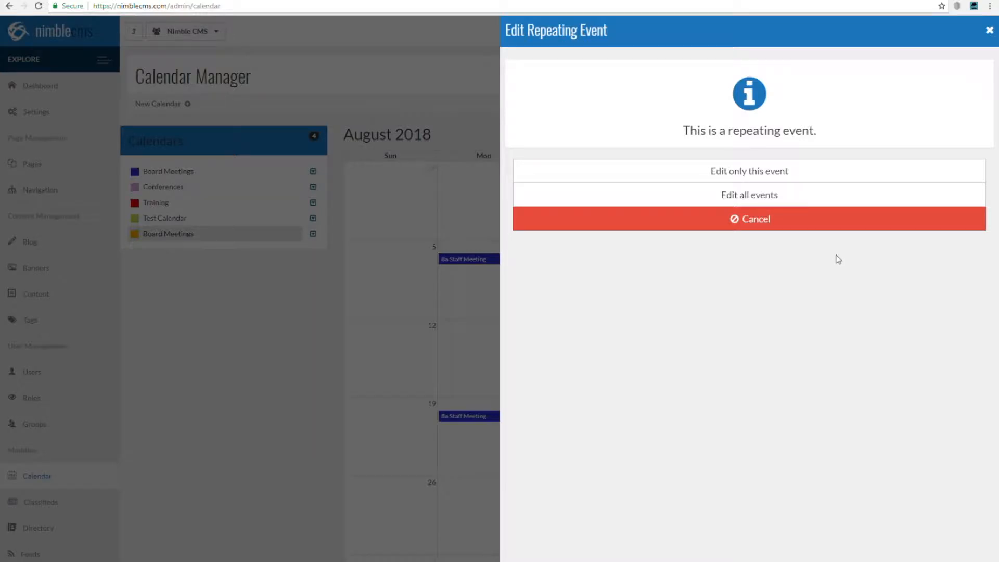
click(814, 193)
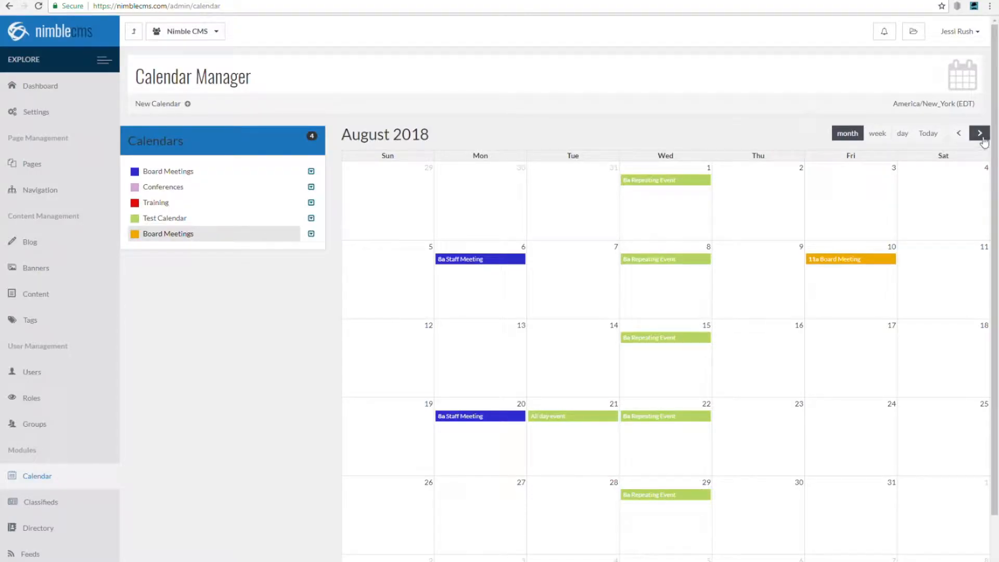
Step: Reschedule only the September 10, 2018 Board Meeting occurrence to run from 12:00 PM to 1:00 PM and save it
click(980, 133)
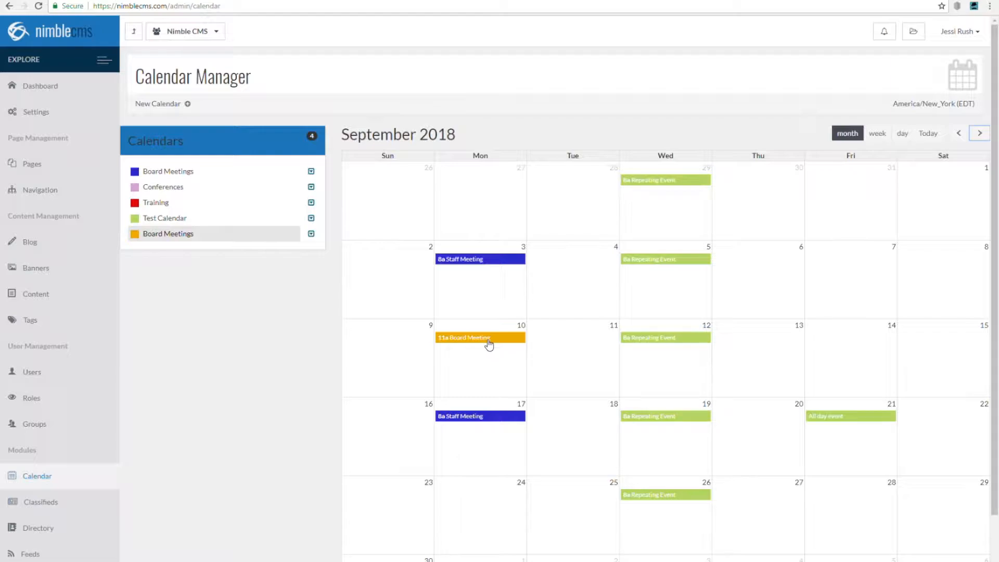
click(488, 341)
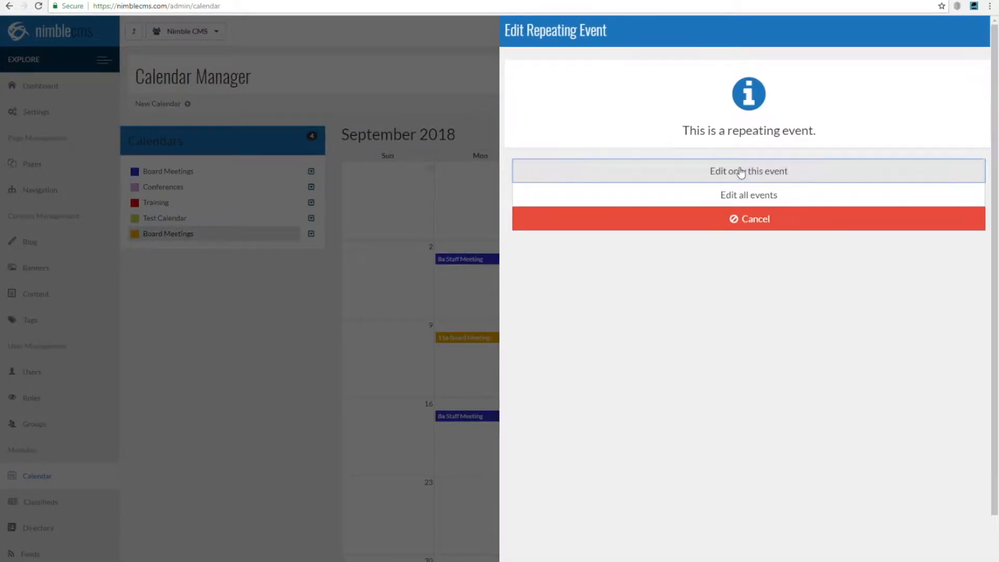
click(740, 172)
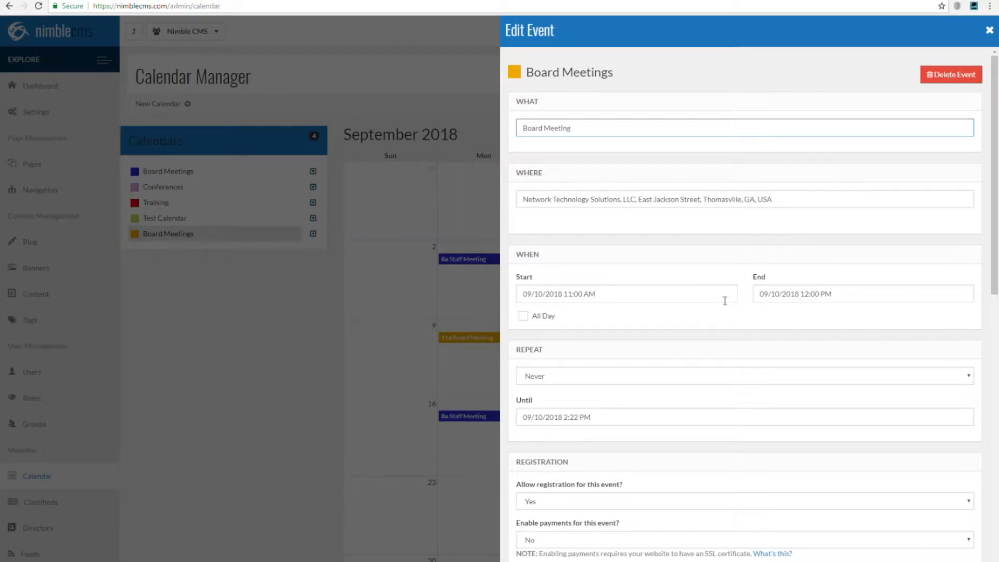
click(578, 298)
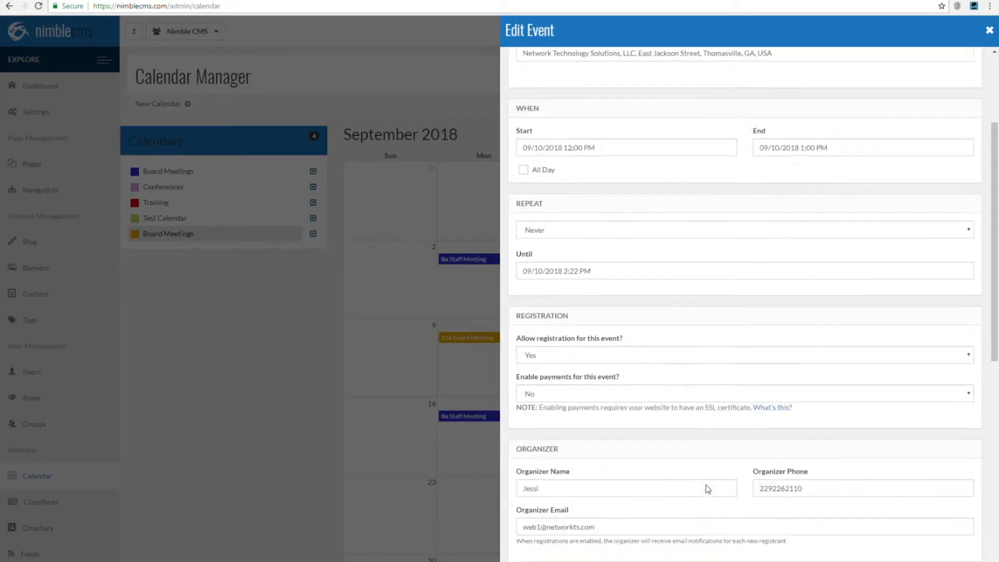
scroll(706, 487, down, 8)
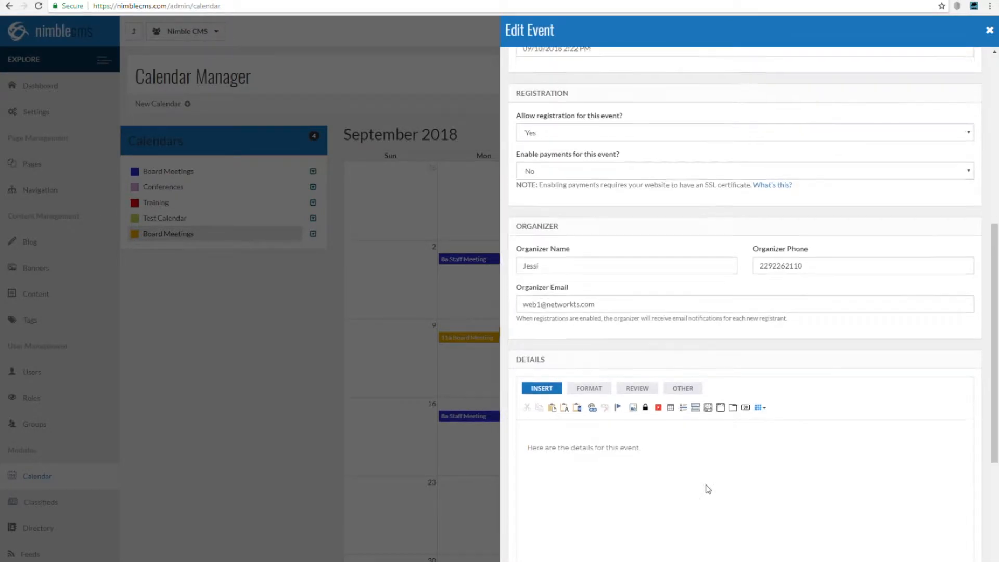
click(554, 550)
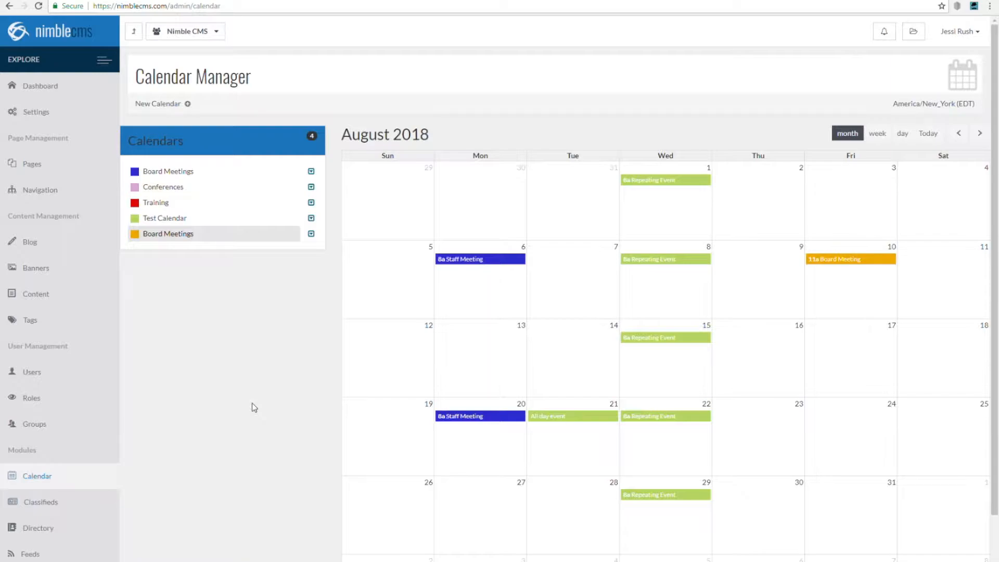
Step: Delete the "All day event" shown on August 21, 2018 from the Test Calendar
click(564, 417)
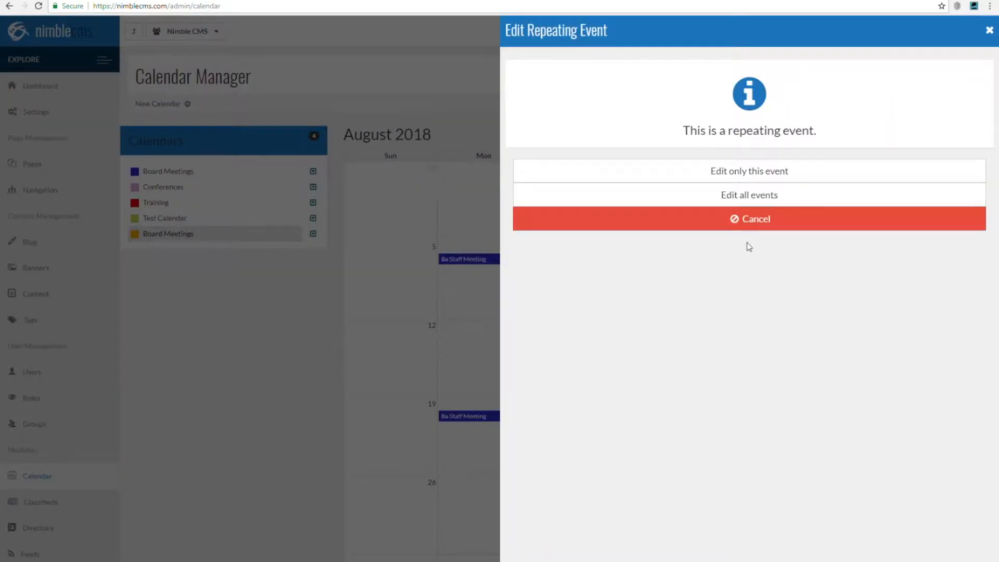
click(777, 177)
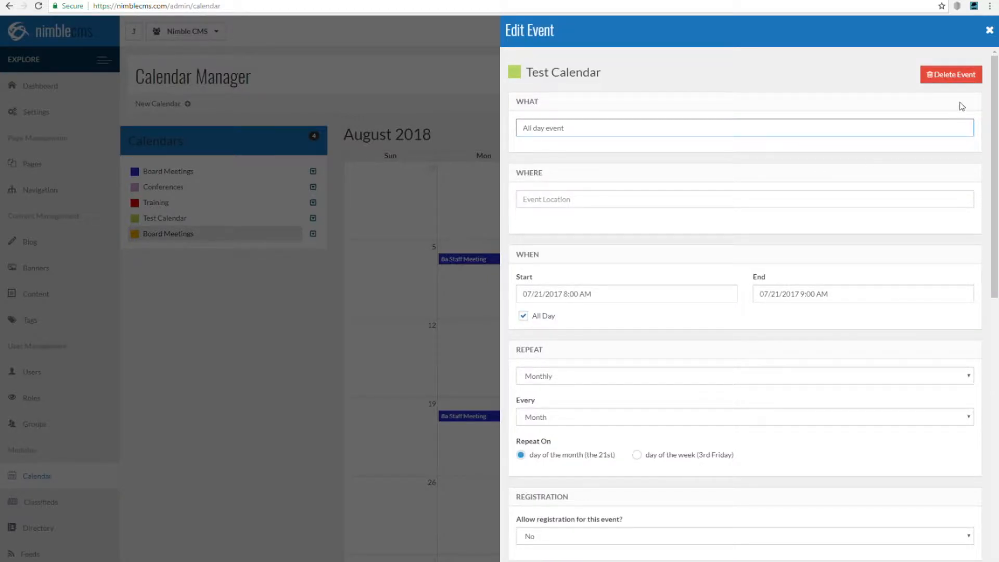
click(957, 76)
click(624, 204)
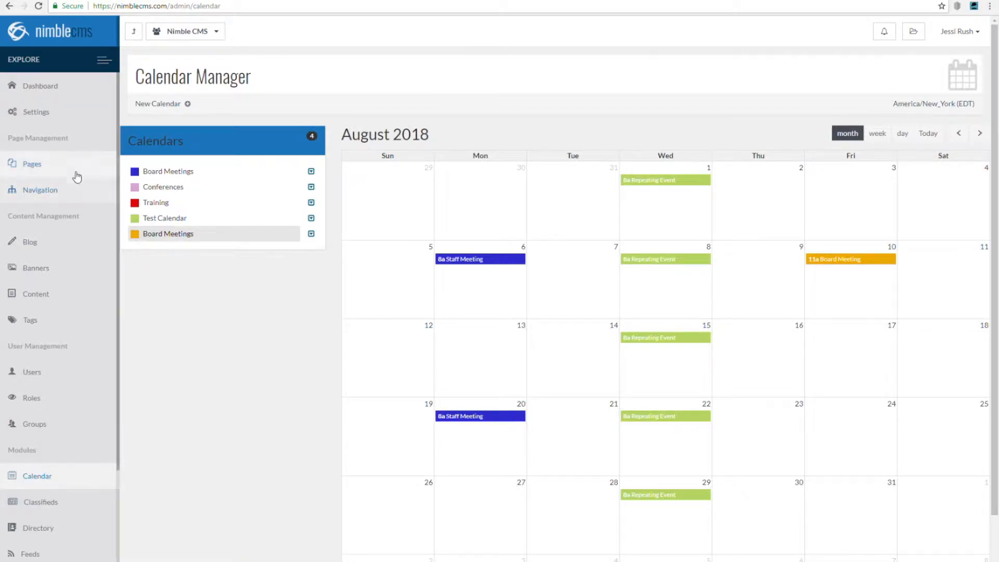
Step: Open the About Us page and add an Upcoming Events widget showing the blue Board Meetings calendar and the Test Calendar
click(70, 165)
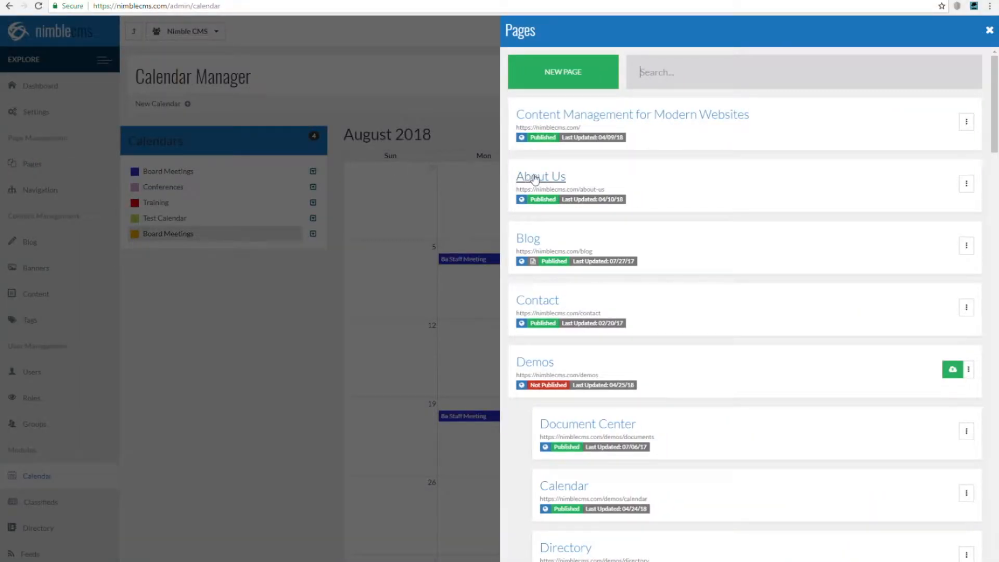
click(535, 178)
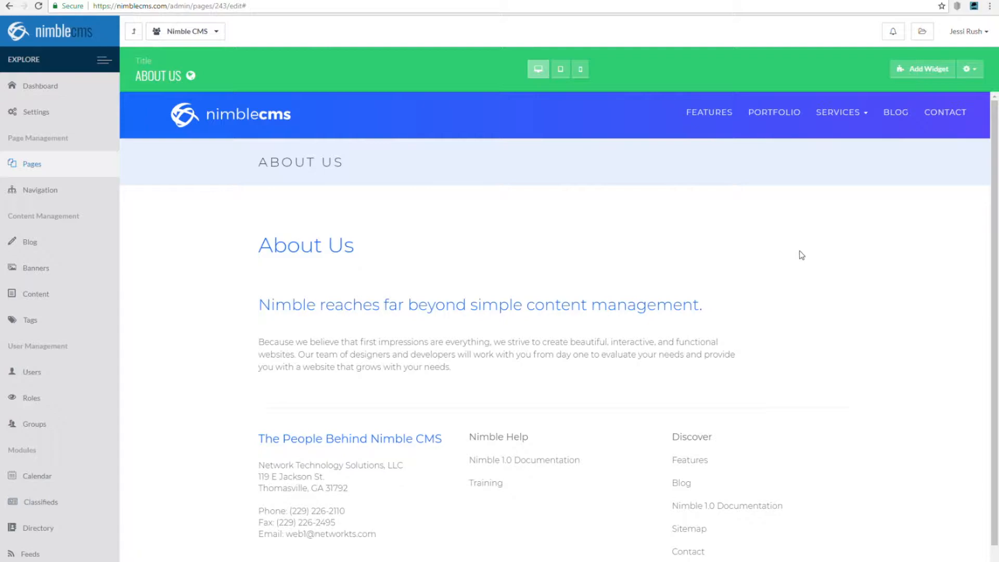
click(935, 76)
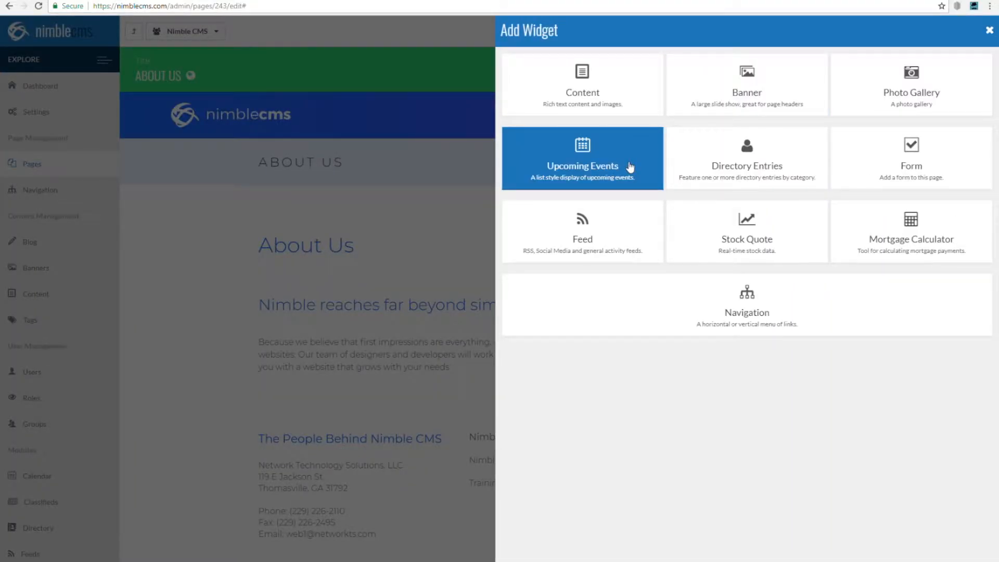
click(630, 167)
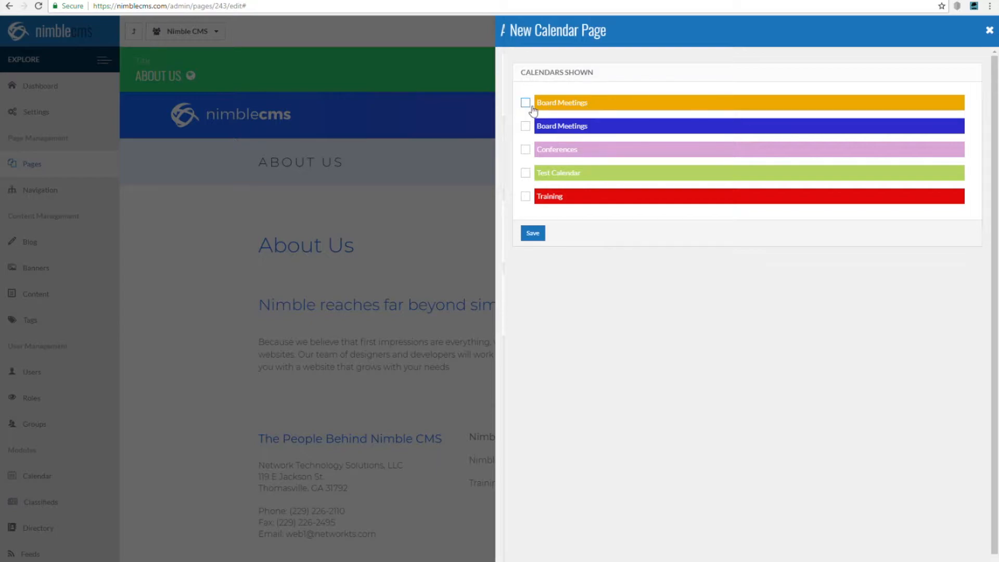
click(526, 126)
click(525, 172)
click(539, 233)
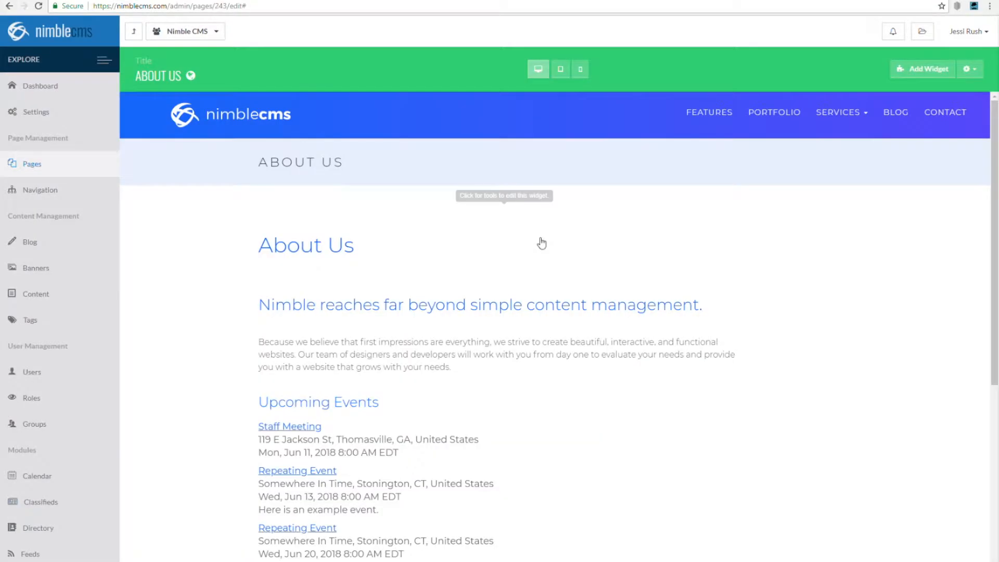
Step: Narrow the Upcoming Events and About Us text widgets so they fit side by side, and reload the page
scroll(941, 343, down, 3)
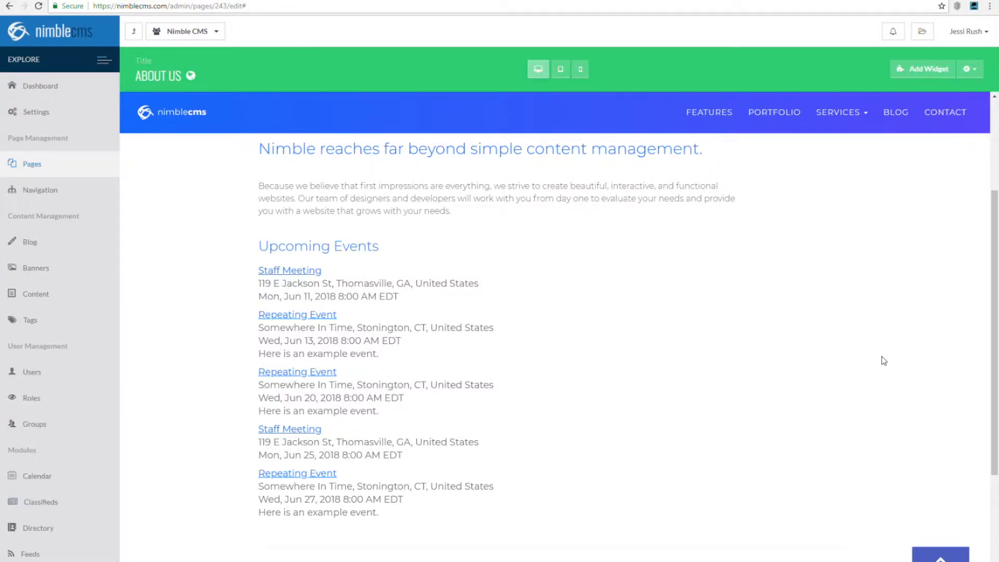
click(391, 279)
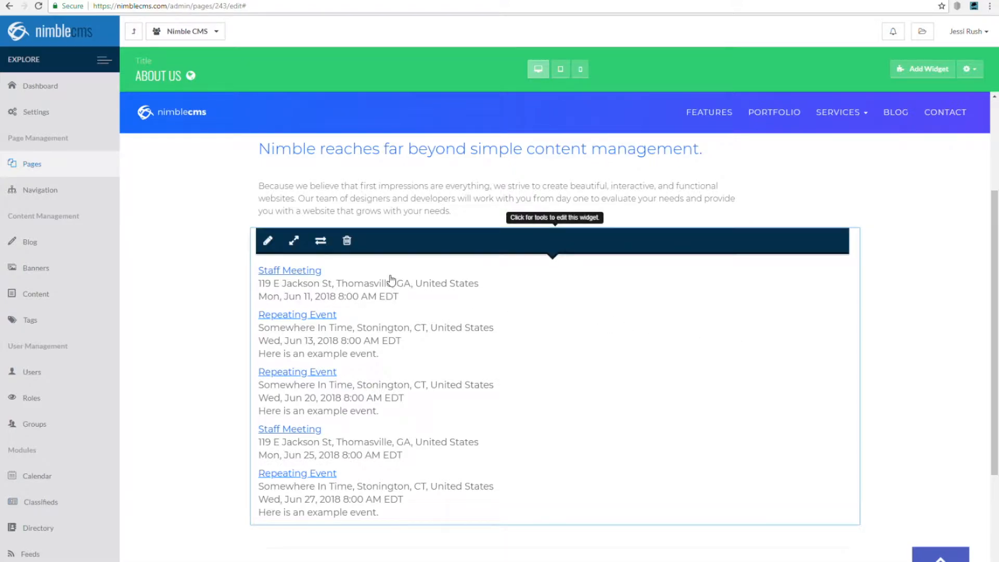
click(294, 241)
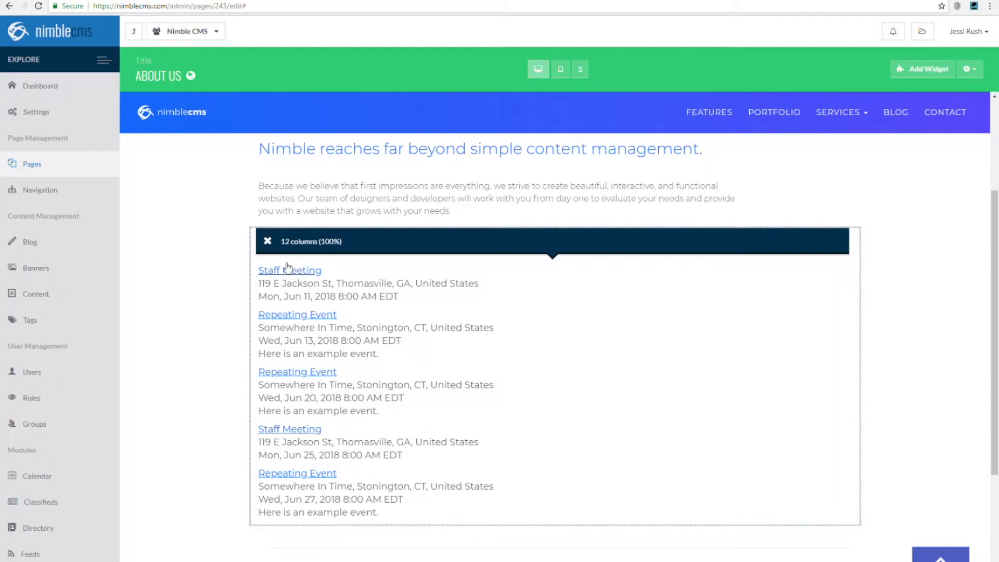
drag(256, 260, 576, 298)
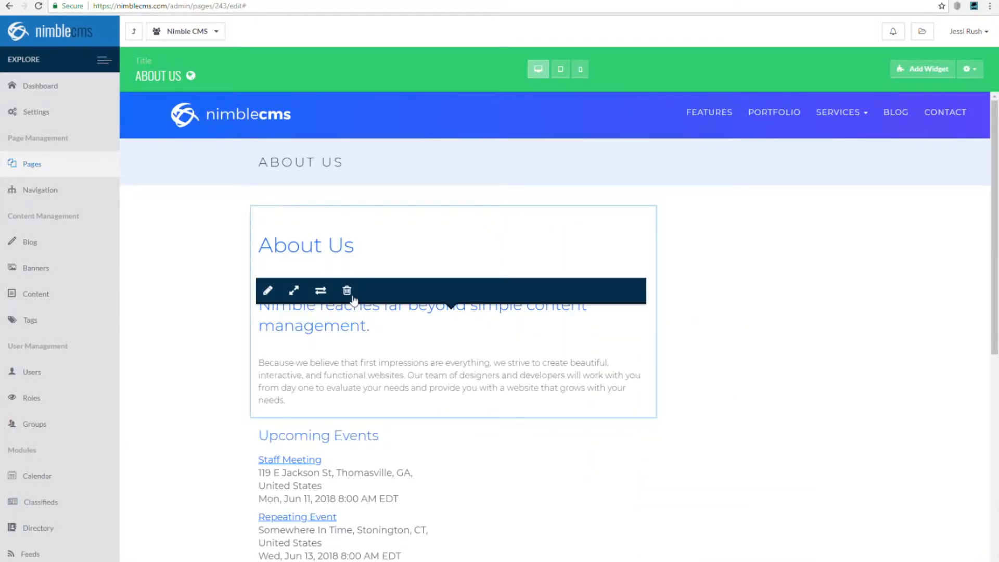
click(39, 6)
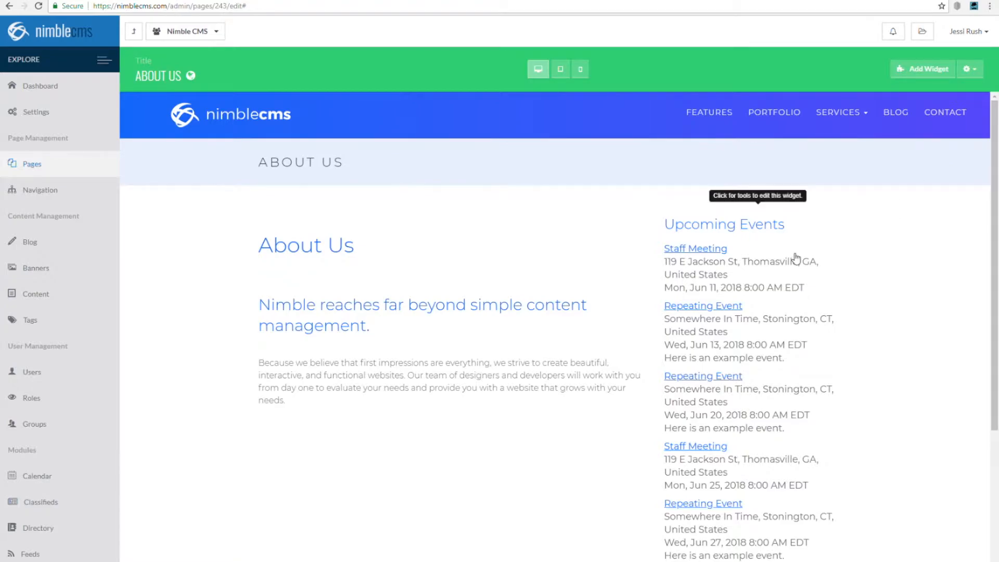
Step: Add the Conferences, orange Board Meetings and Training calendars to the Upcoming Events widget and save it
click(769, 272)
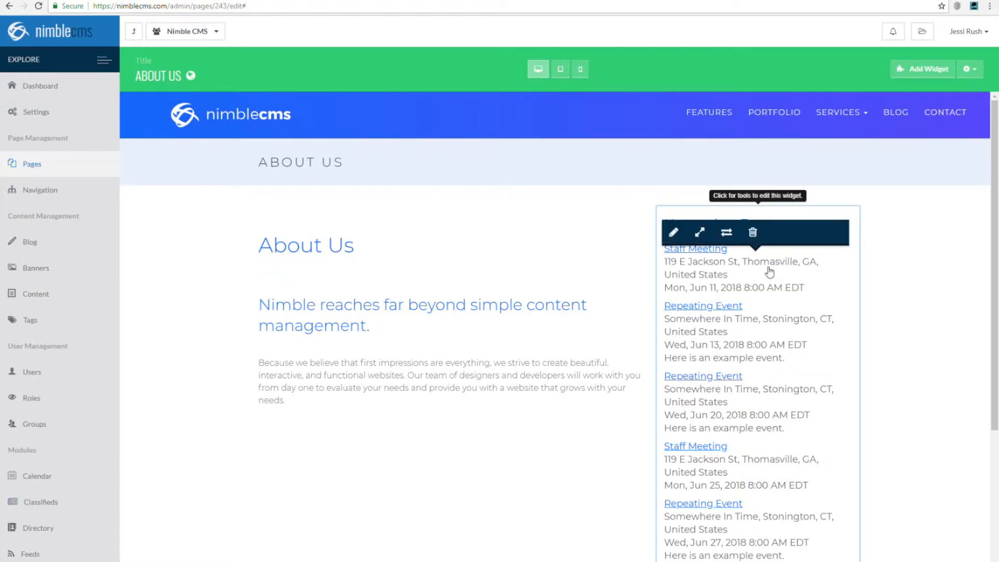
click(671, 231)
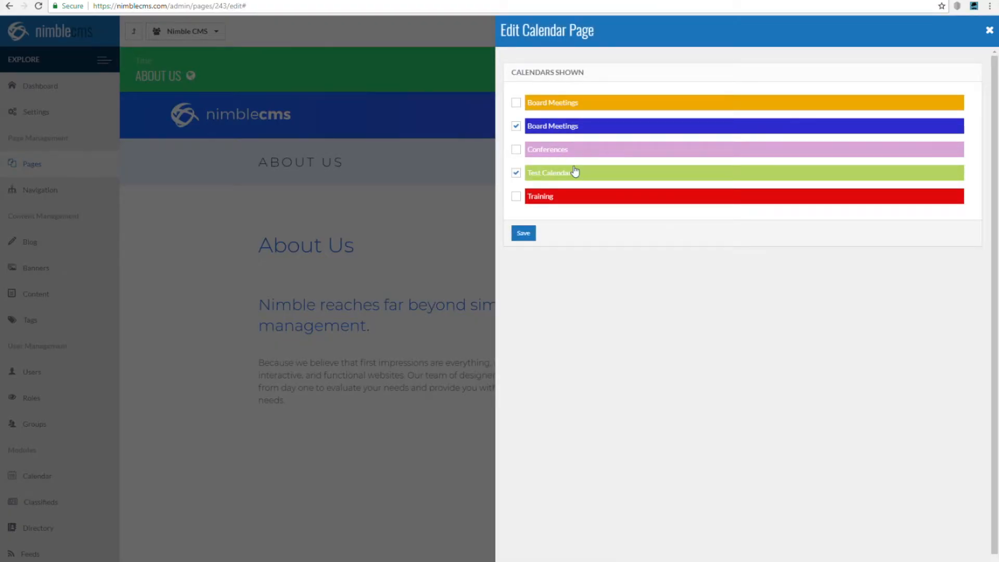
click(516, 150)
click(516, 103)
click(516, 196)
click(524, 233)
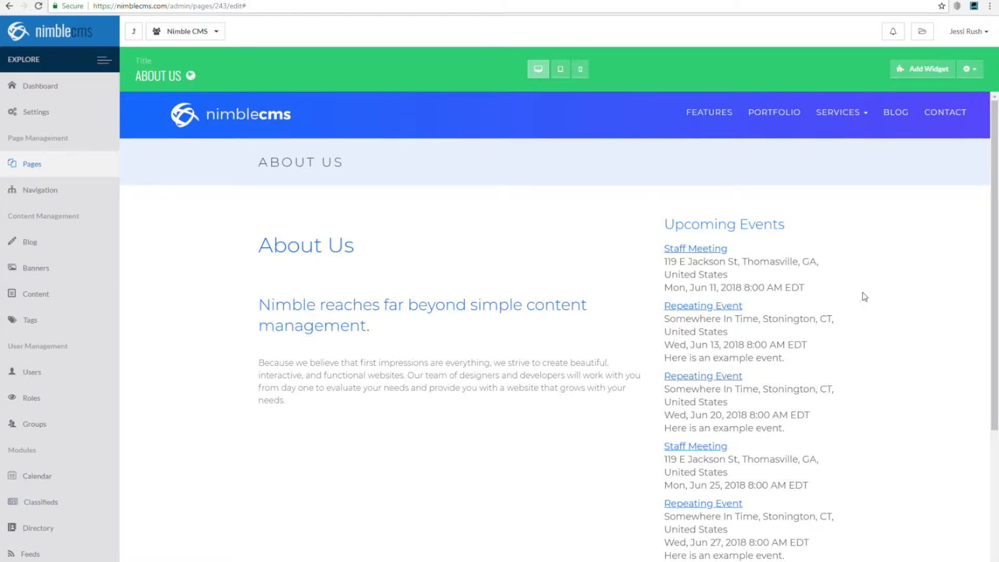
Step: Delete the Upcoming Events widget from the About Us page
click(788, 273)
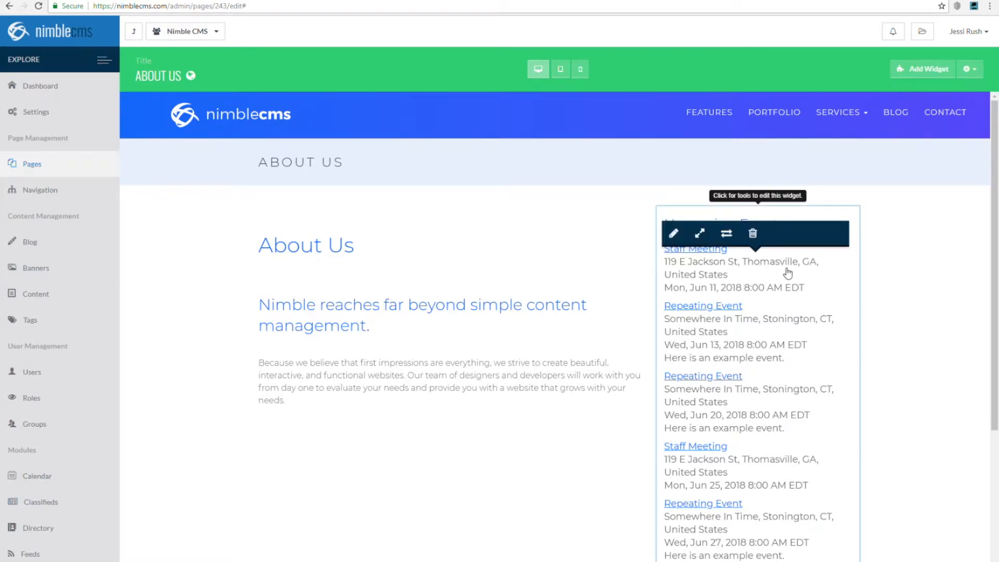
click(753, 234)
click(620, 208)
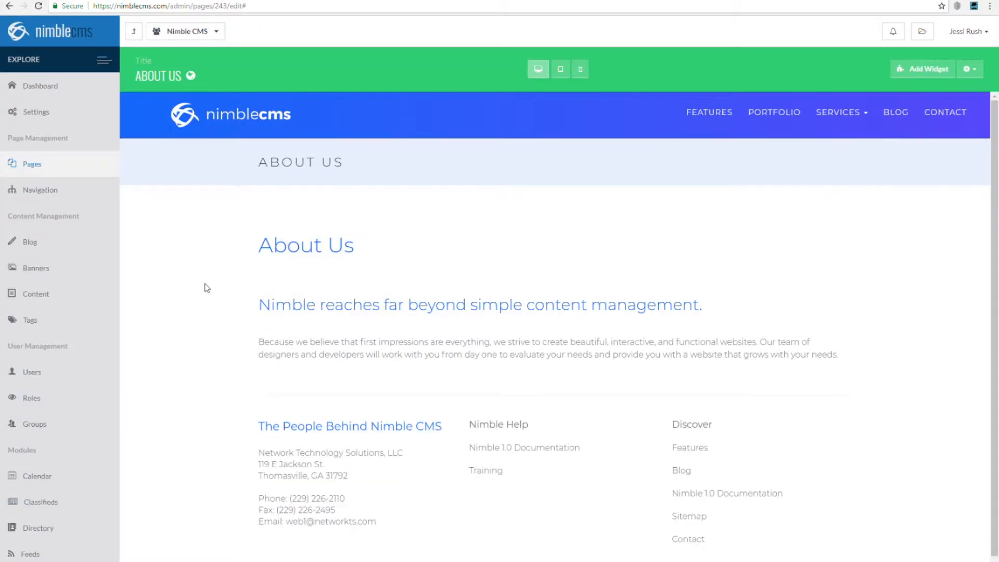
Step: Add a Calendar sub-page under About Us that shows both Board Meetings calendars and the Test Calendar
click(78, 170)
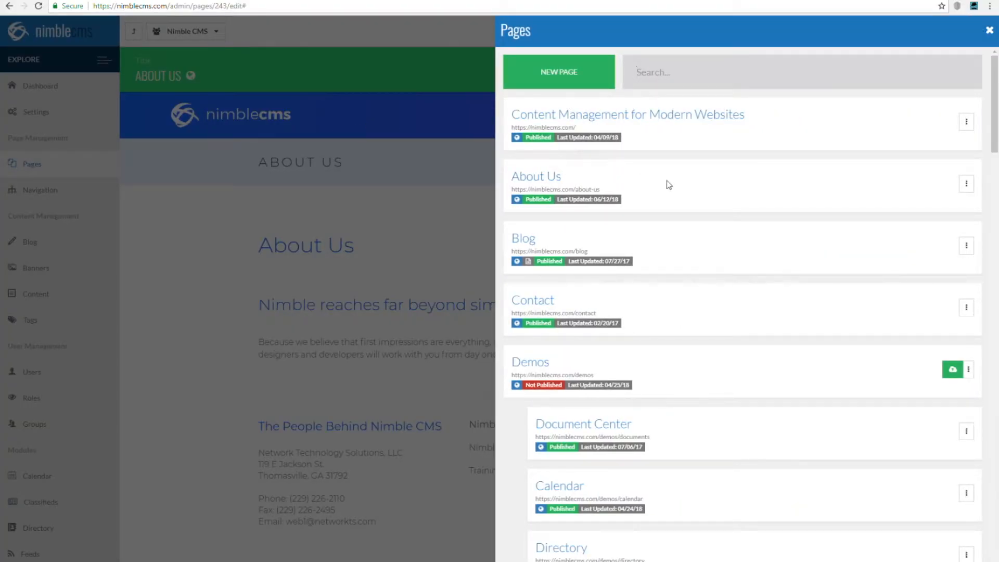
click(966, 184)
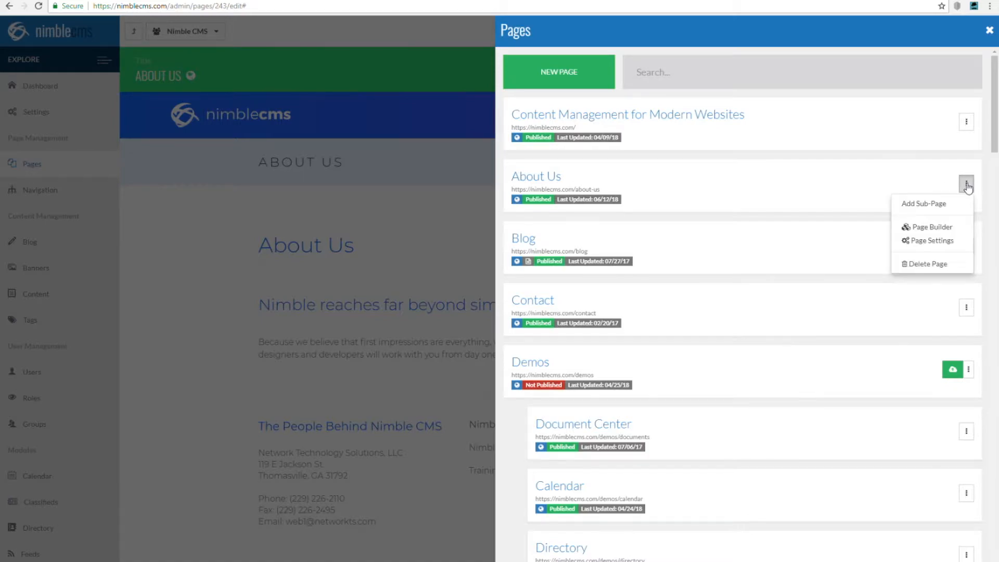
click(946, 205)
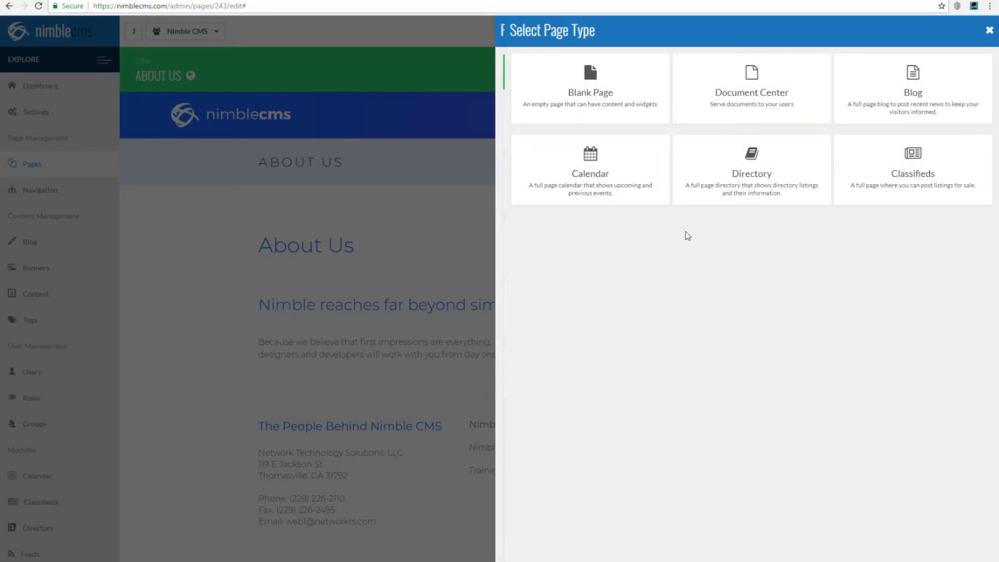
click(610, 167)
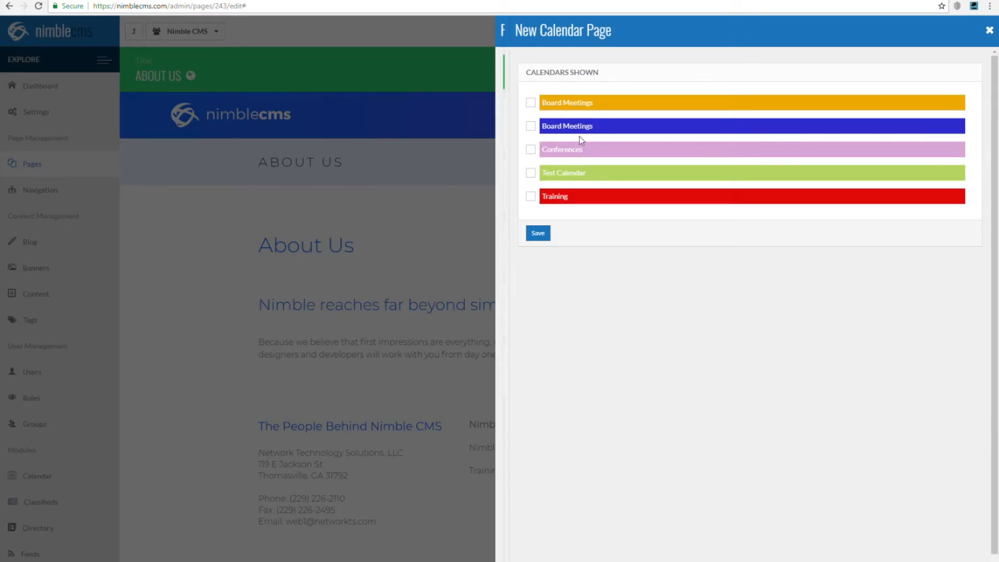
click(530, 102)
click(531, 126)
click(531, 174)
click(538, 234)
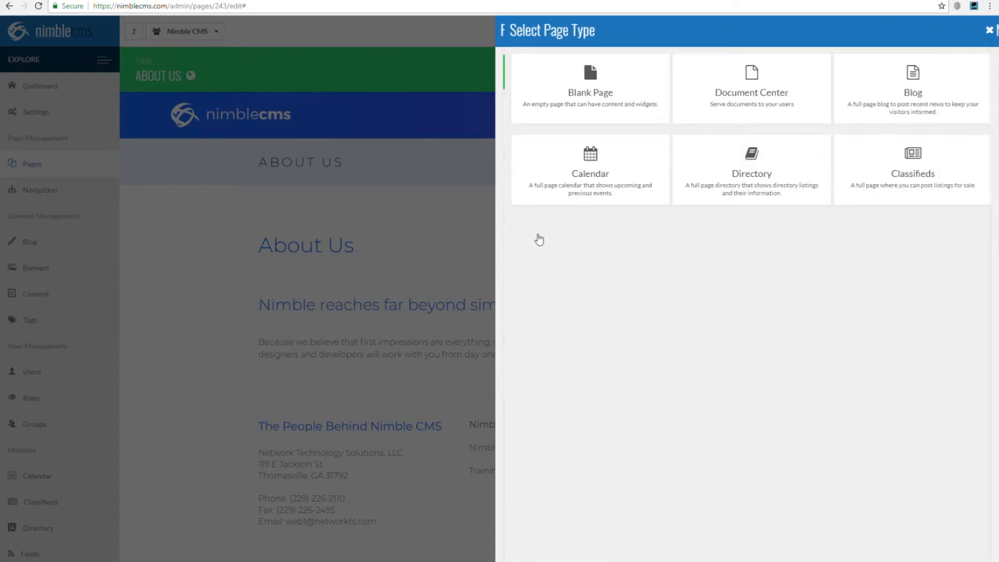
Step: Title the new page "Meetings and Events" and describe it as "Meetings and Events calendar for Nimble CMS"
text(Meetings and Events)
click(750, 211)
text(Meetings and Events calendar for Nimble CMS)
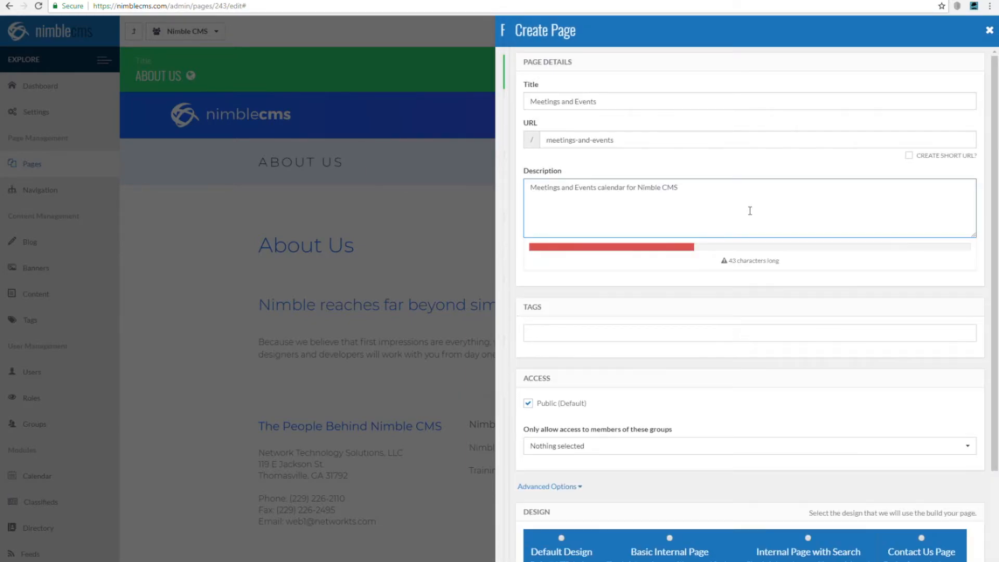
scroll(713, 408, down, 3)
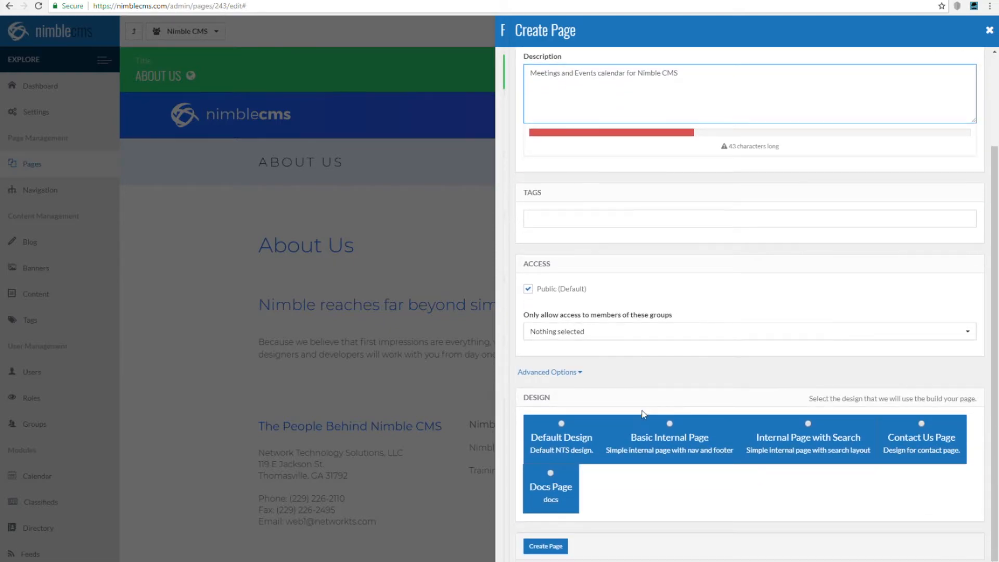
Step: Create the Meetings and Events page with the Default Design and publish it
click(572, 426)
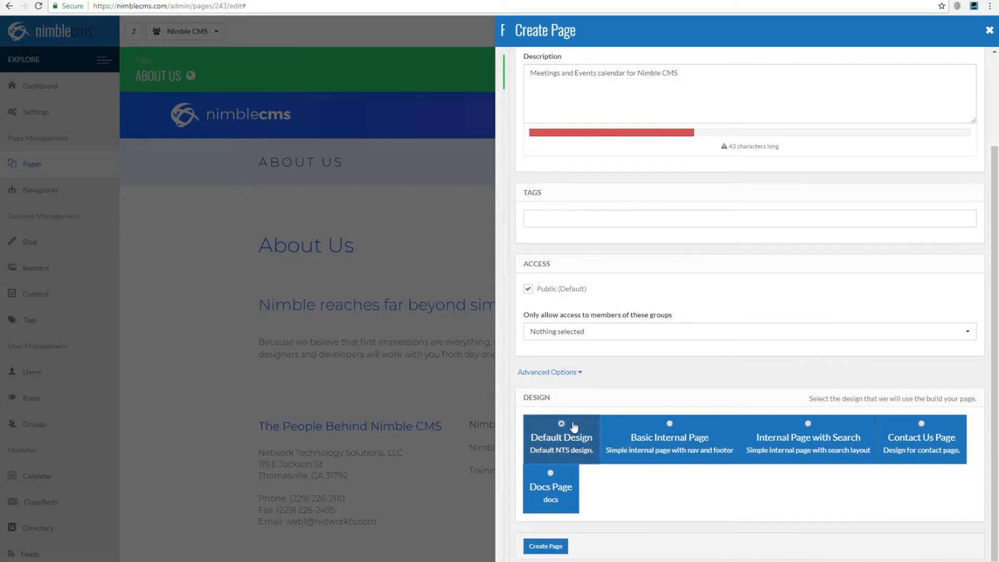
click(546, 546)
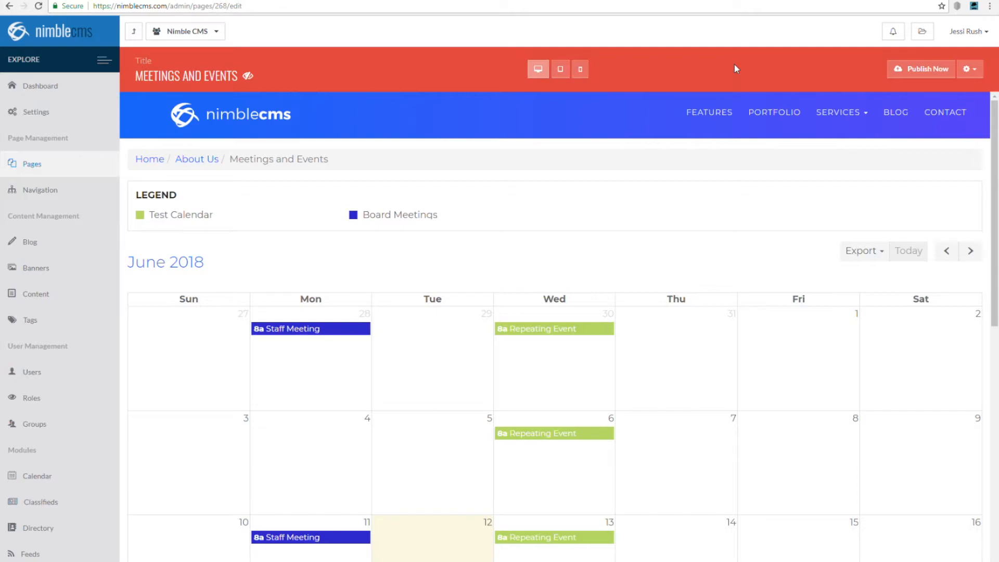
drag(994, 177, 996, 146)
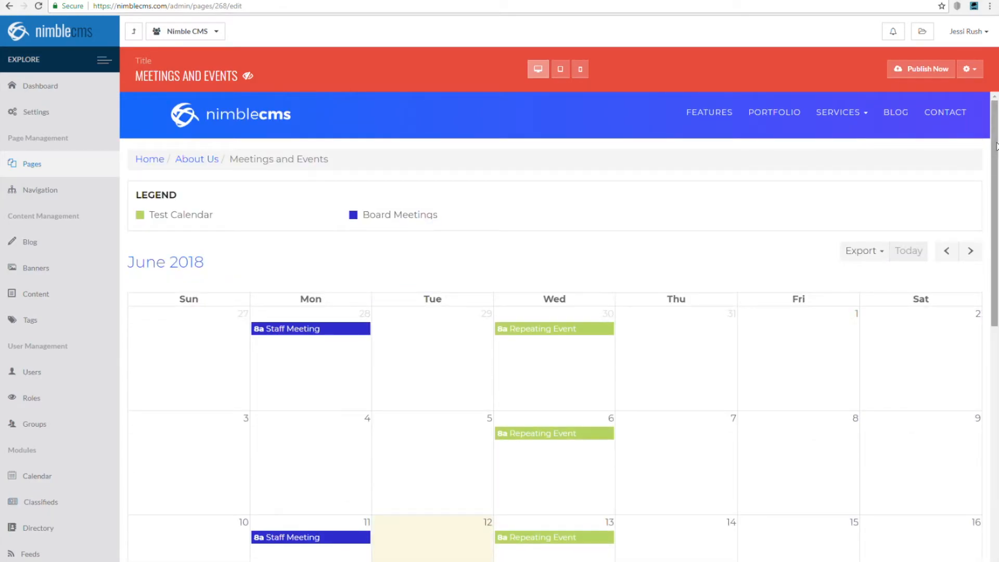
click(920, 74)
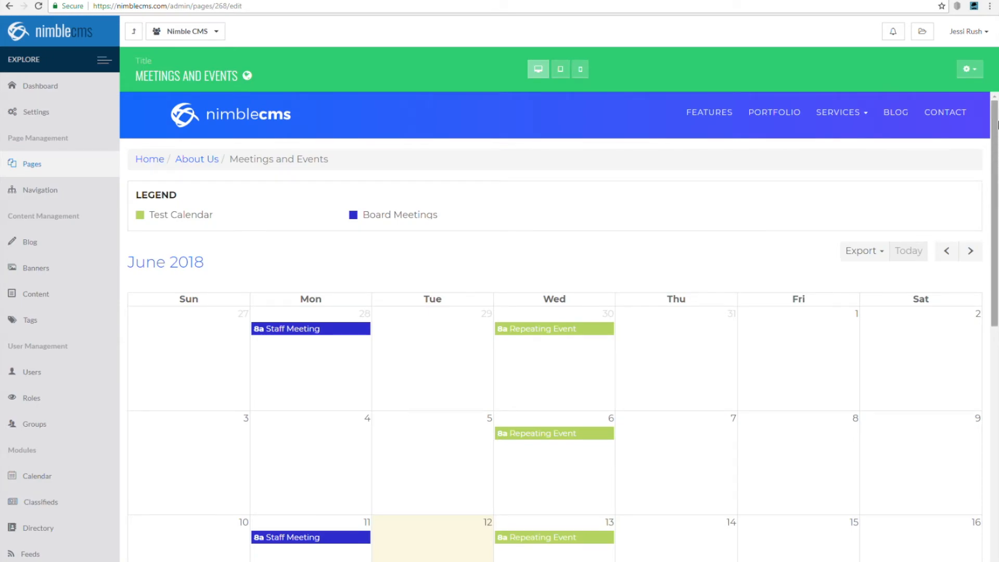
Step: Open the live Meetings and Events page and view the details of the May 28 Staff Meeting event
click(980, 77)
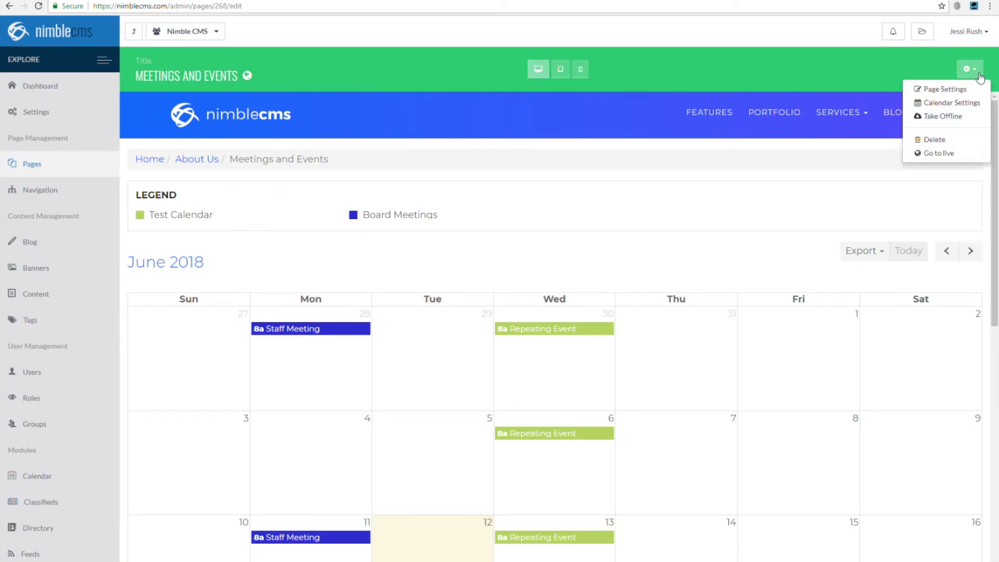
click(955, 154)
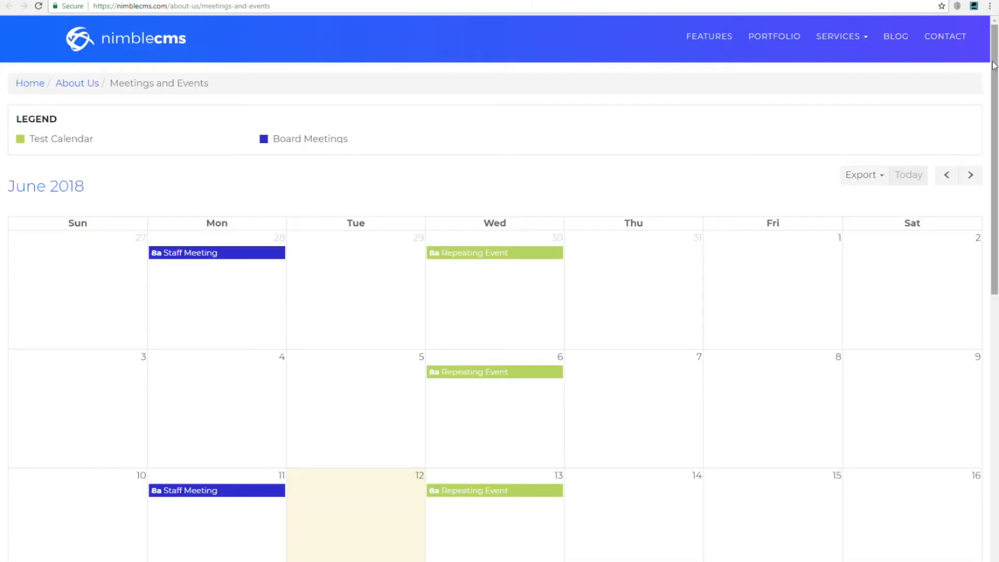
drag(994, 70, 994, 223)
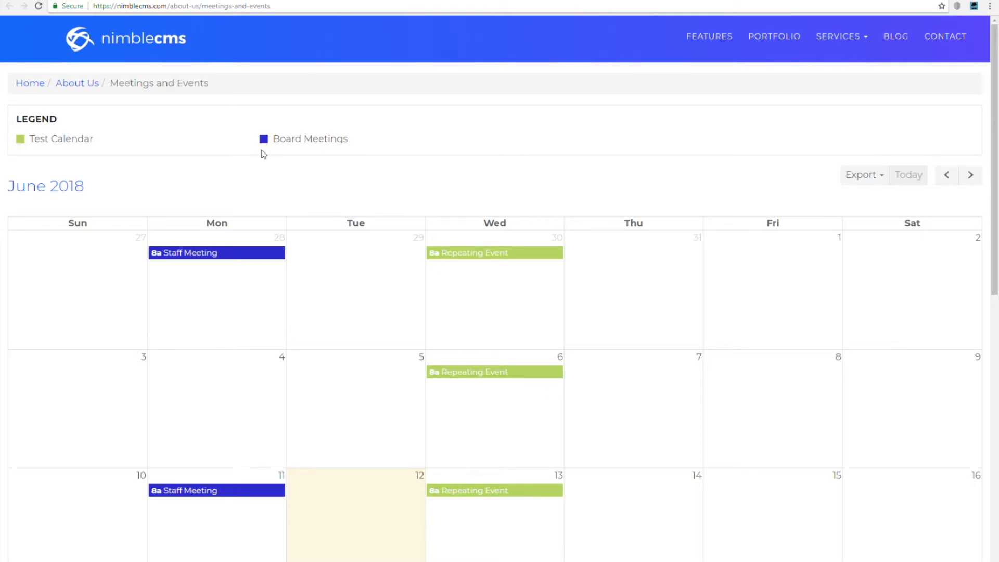
click(249, 255)
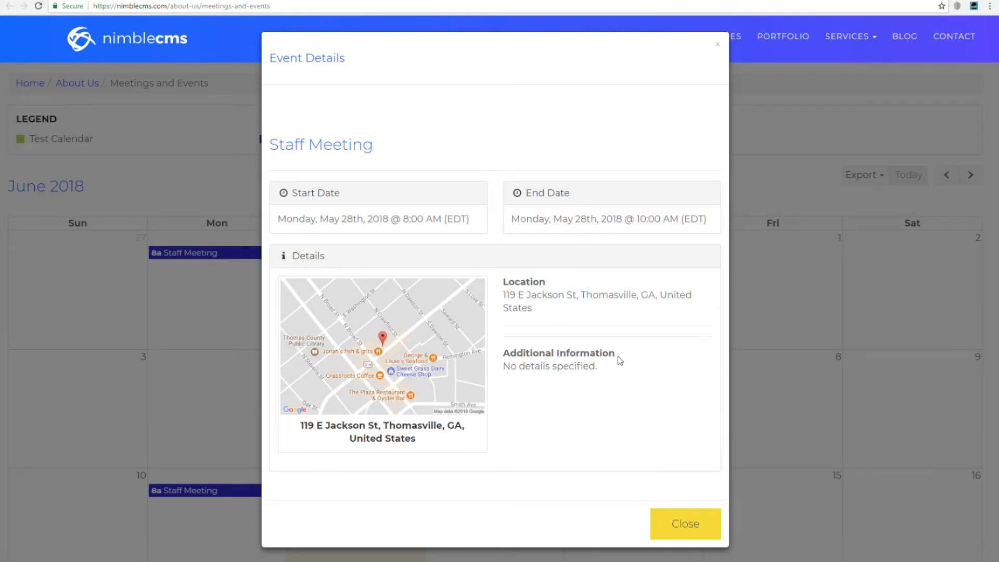
click(732, 371)
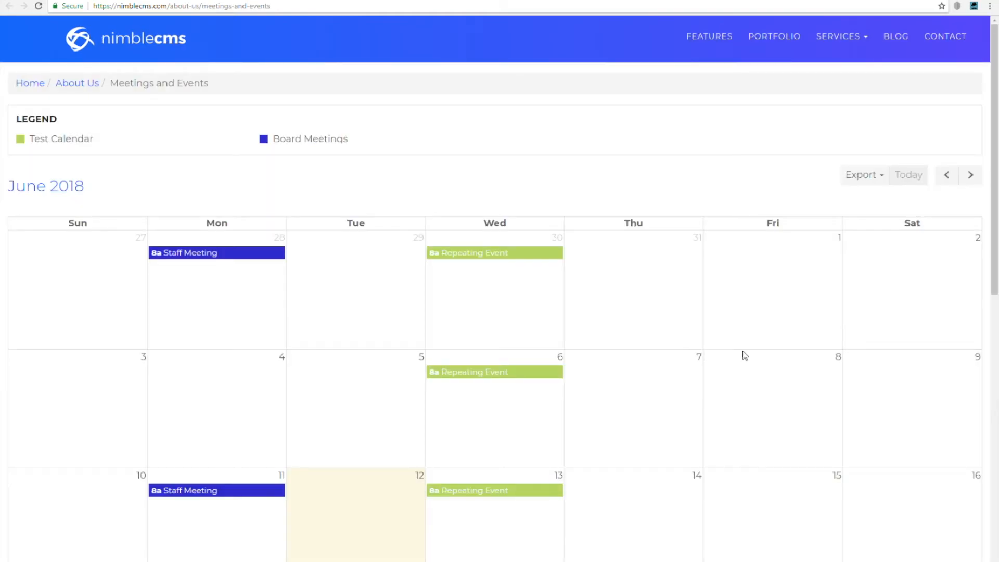
Step: Export the calendar from the live Meetings and Events page
click(883, 183)
click(877, 202)
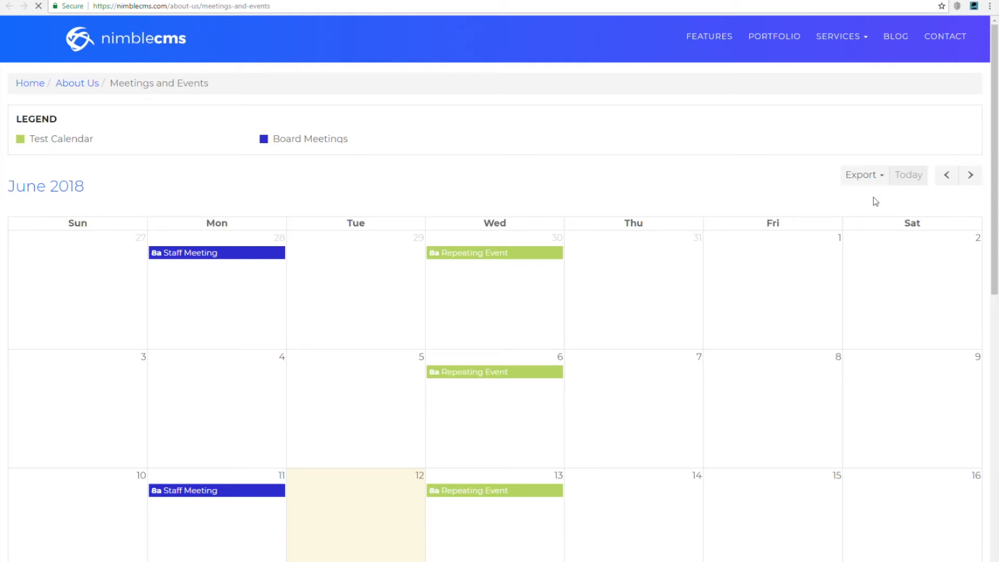